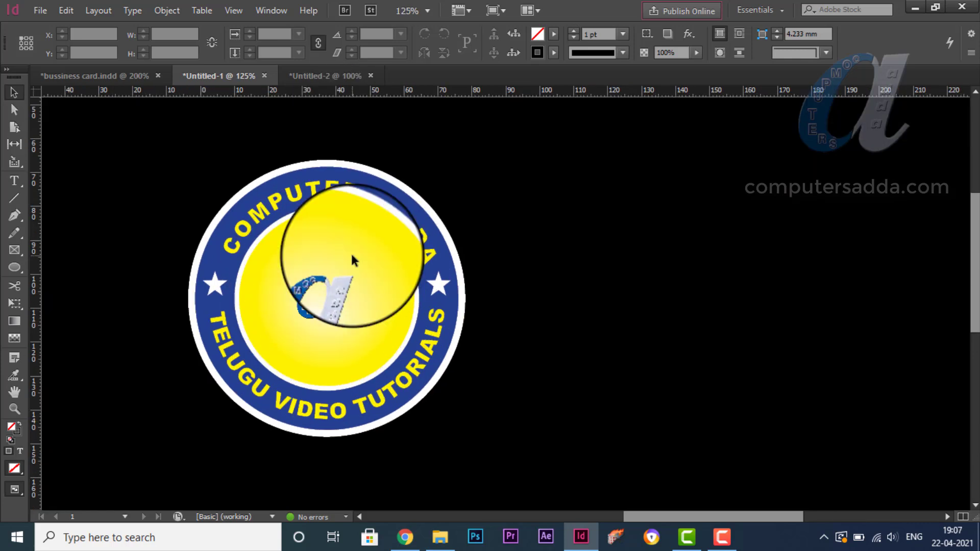
- Set the horizontal ruler's units to millimeters and check the vertical ruler's units
scroll(351, 252, right, 3)
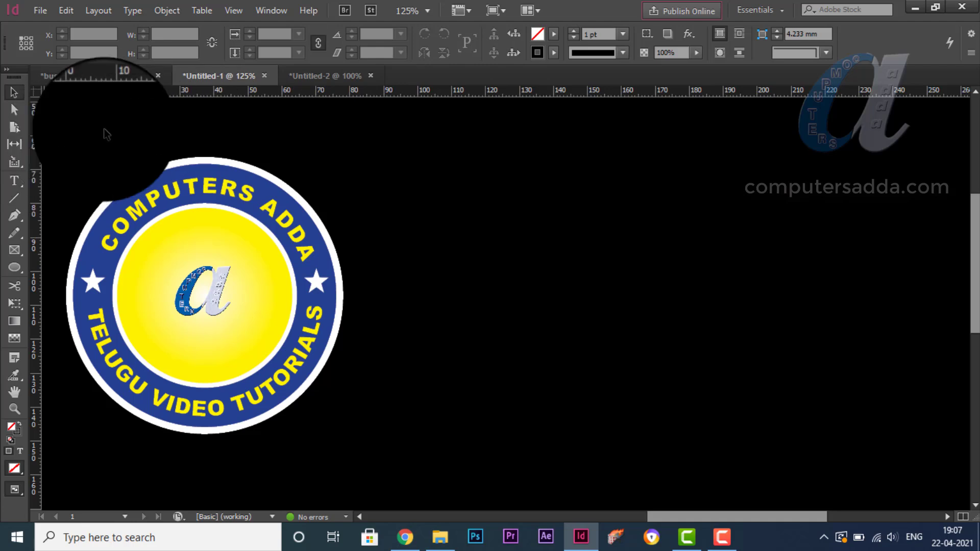
right_click(442, 90)
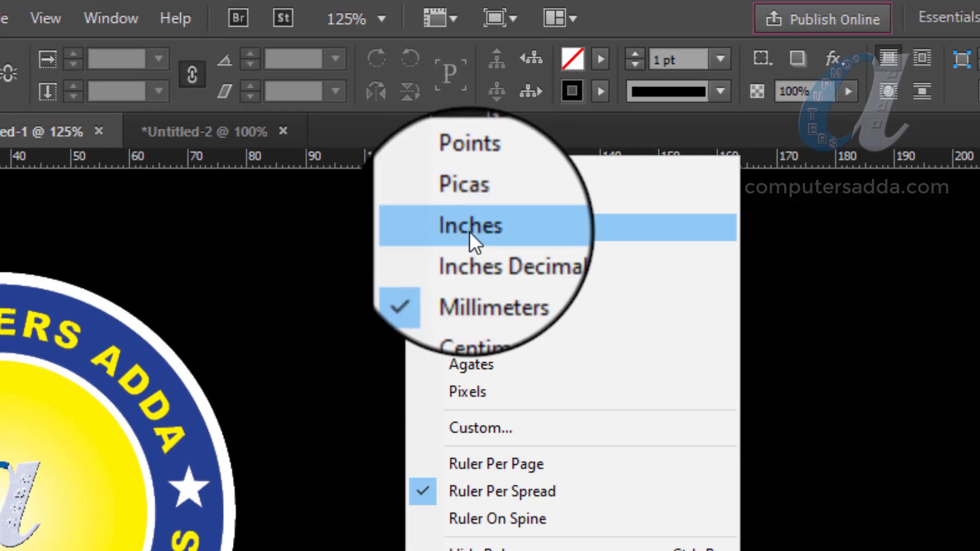
click(505, 283)
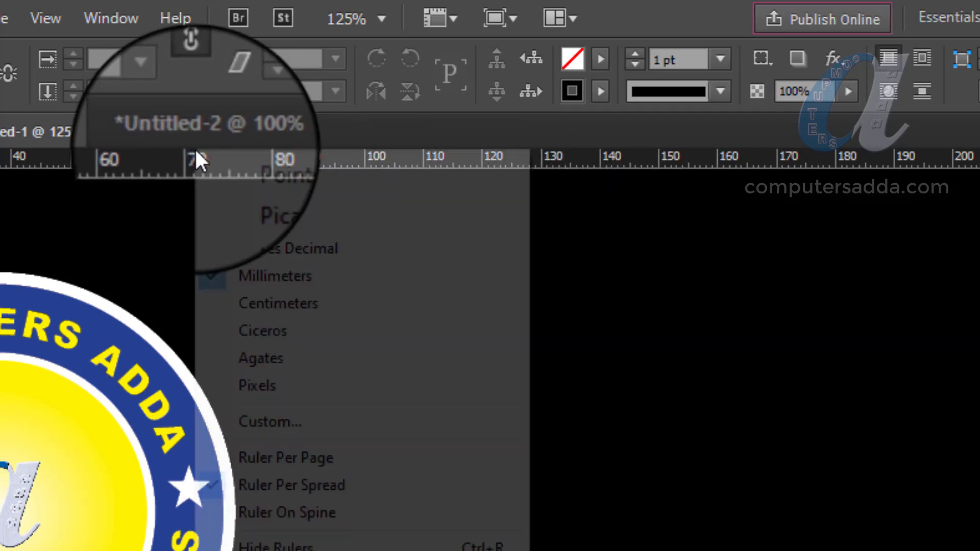
right_click(195, 147)
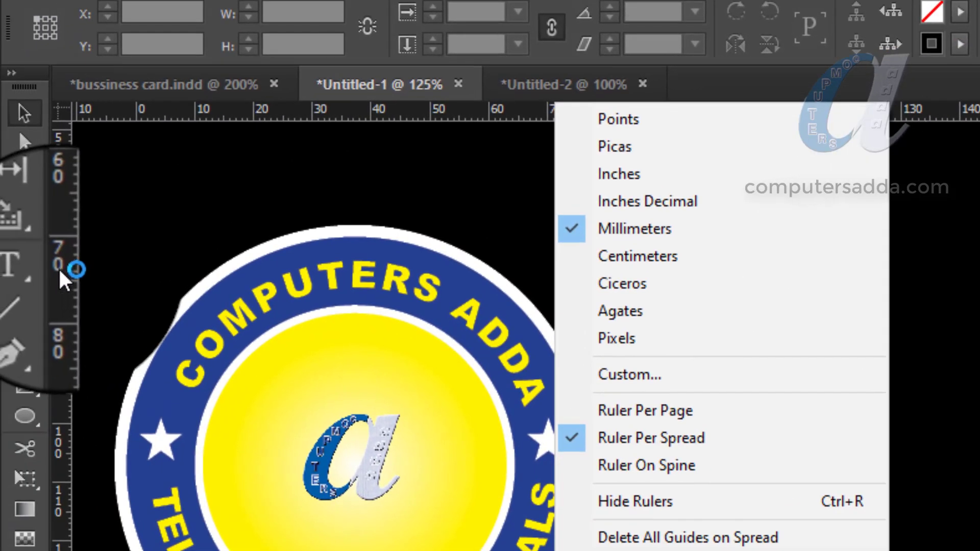
right_click(60, 268)
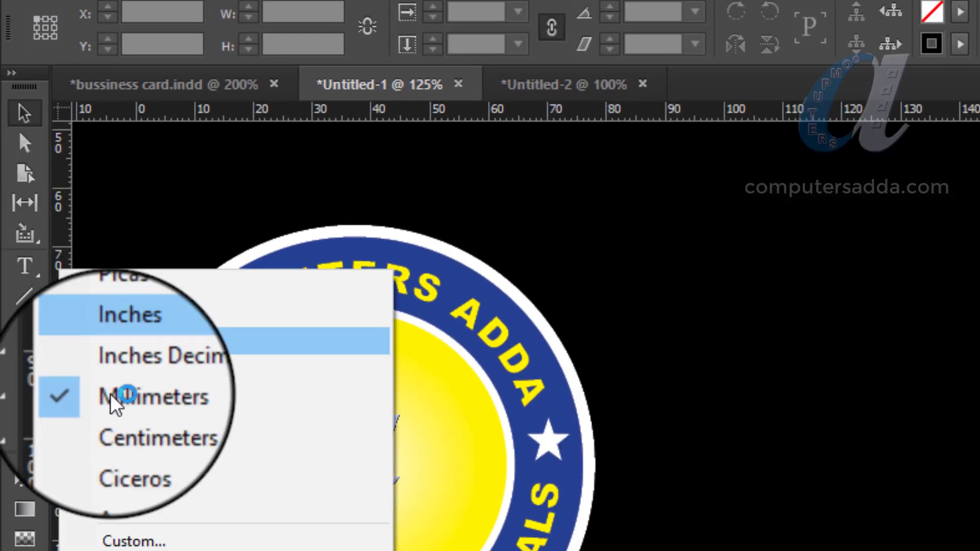
click(903, 193)
- Draw an ellipse about 74 mm wide and 72.55 mm high beside the badge and give it a [Paper] stroke
click(29, 413)
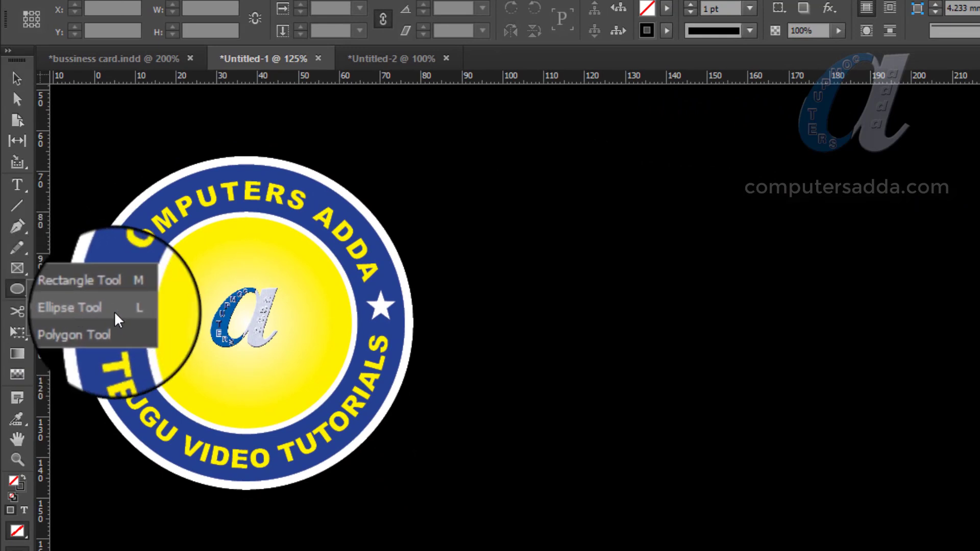
click(73, 311)
drag(555, 178, 858, 474)
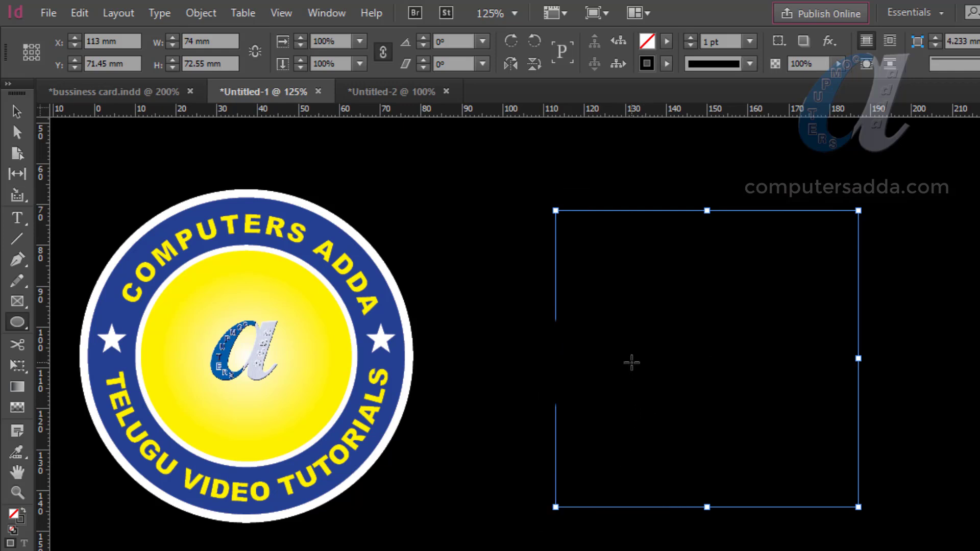
click(667, 64)
click(528, 146)
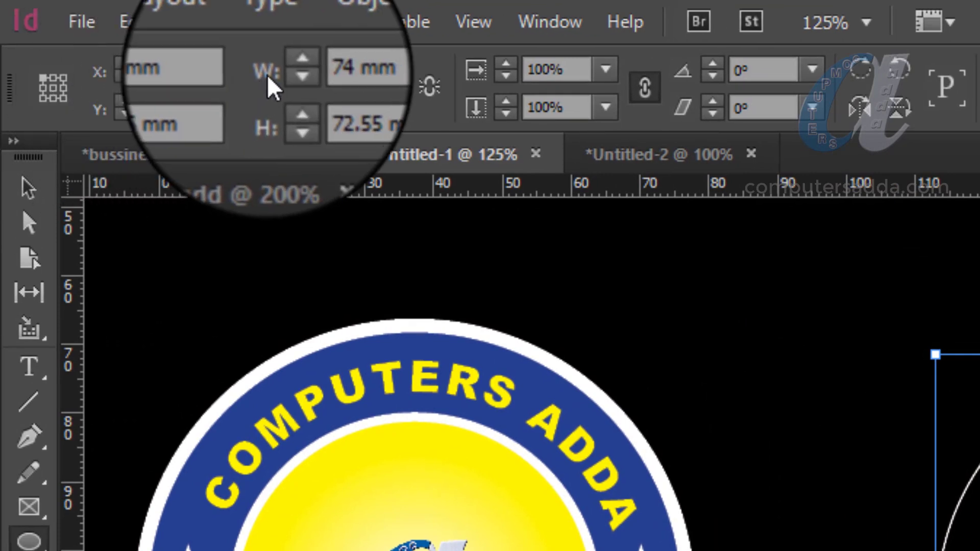
- Set the ellipse's width and height to 80 mm
drag(372, 67, 278, 69)
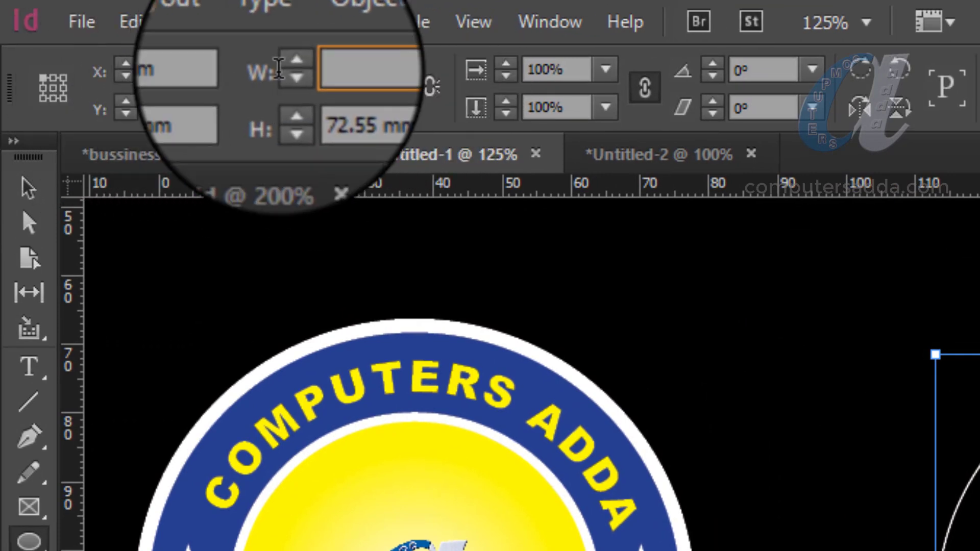
text(80)
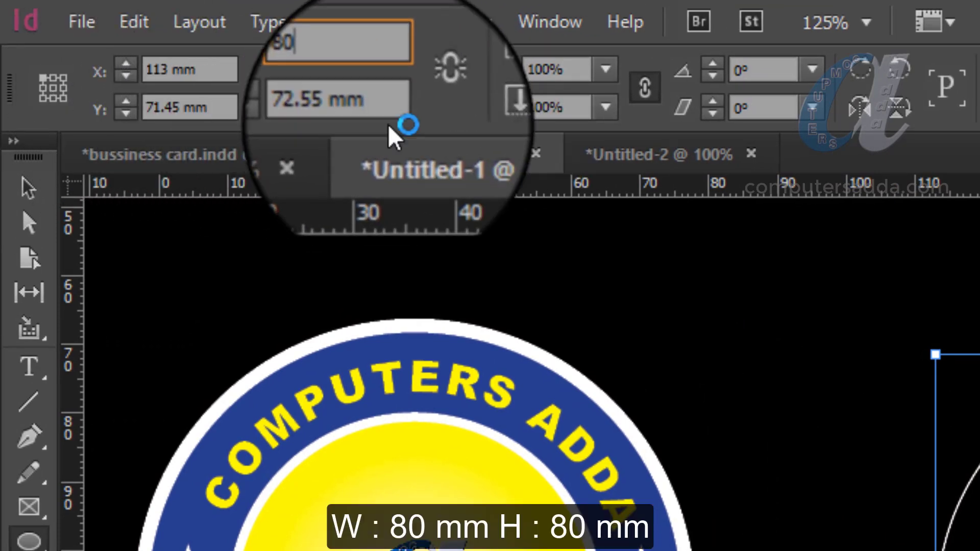
key(Tab)
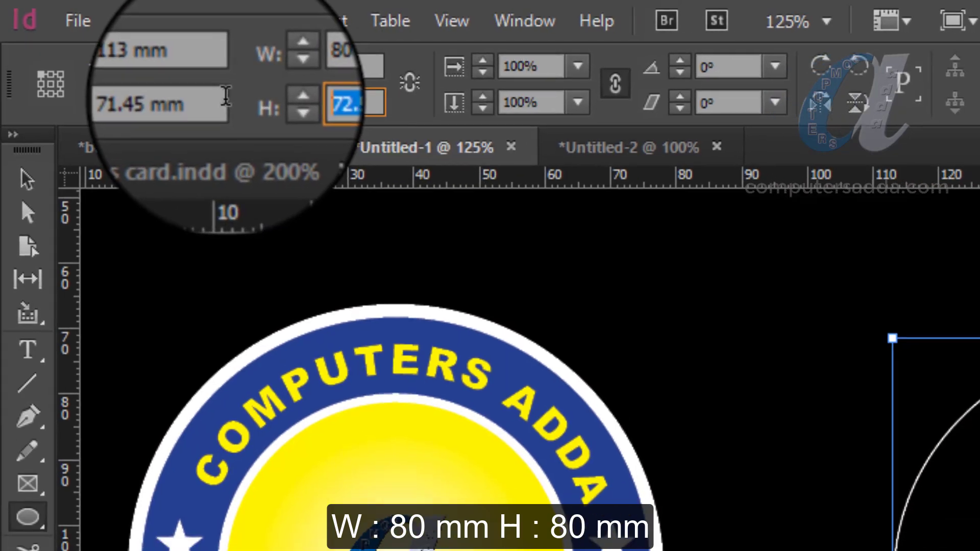
text(80)
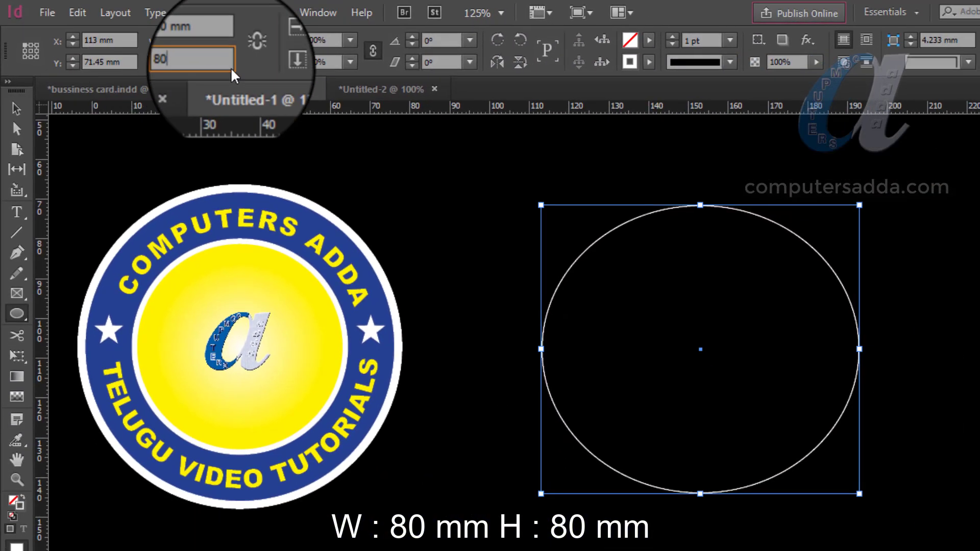
key(Return)
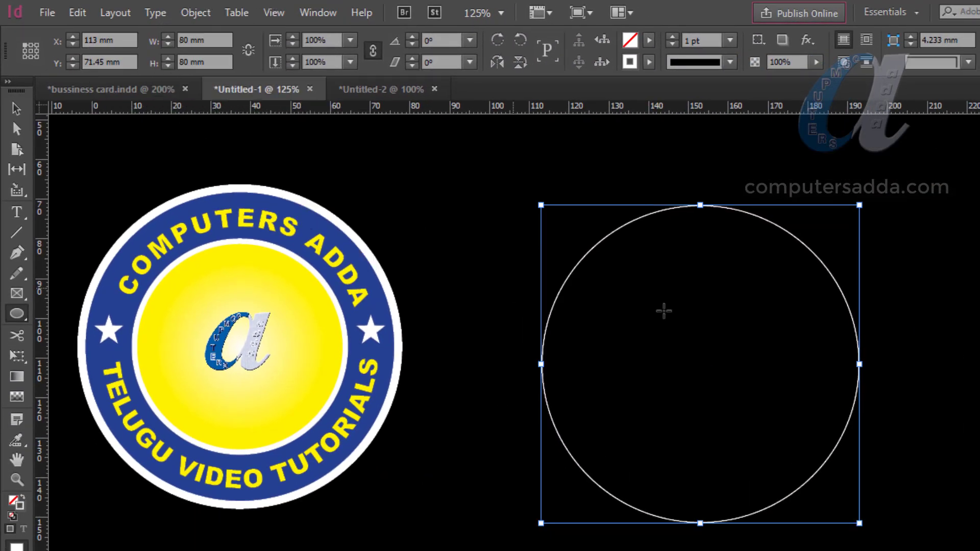
- Select the freehand-drawn circle beside the badge and delete it
click(17, 110)
mouse_move(584, 254)
mouse_down()
mouse_move(638, 245)
mouse_move(645, 234)
mouse_move(571, 240)
mouse_up()
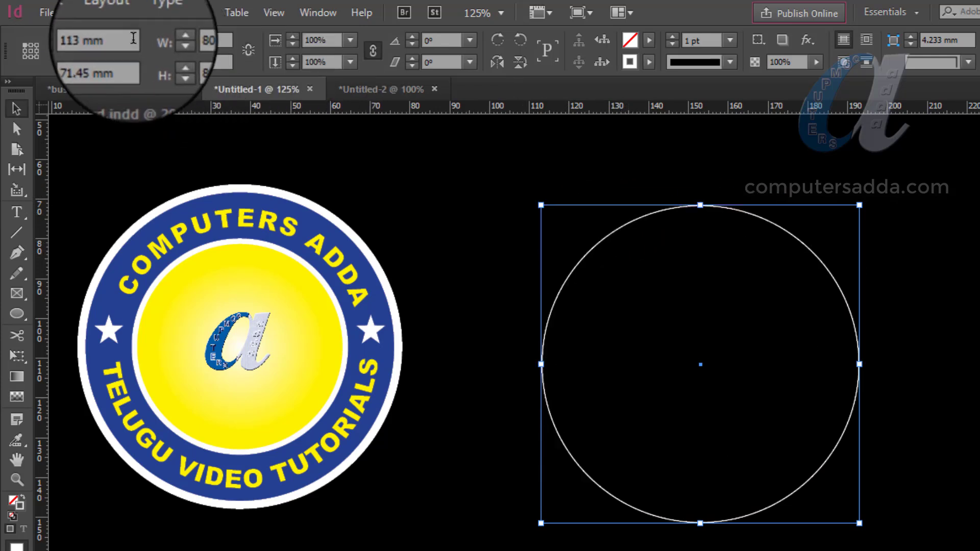
click(647, 208)
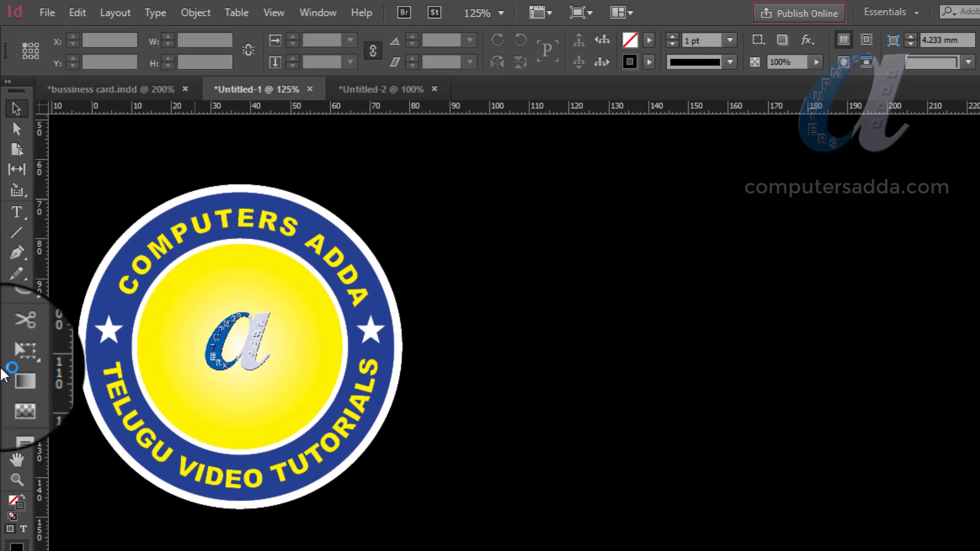
- Create an ellipse beside the badge with an exact width and height of 80 mm
drag(17, 314, 77, 339)
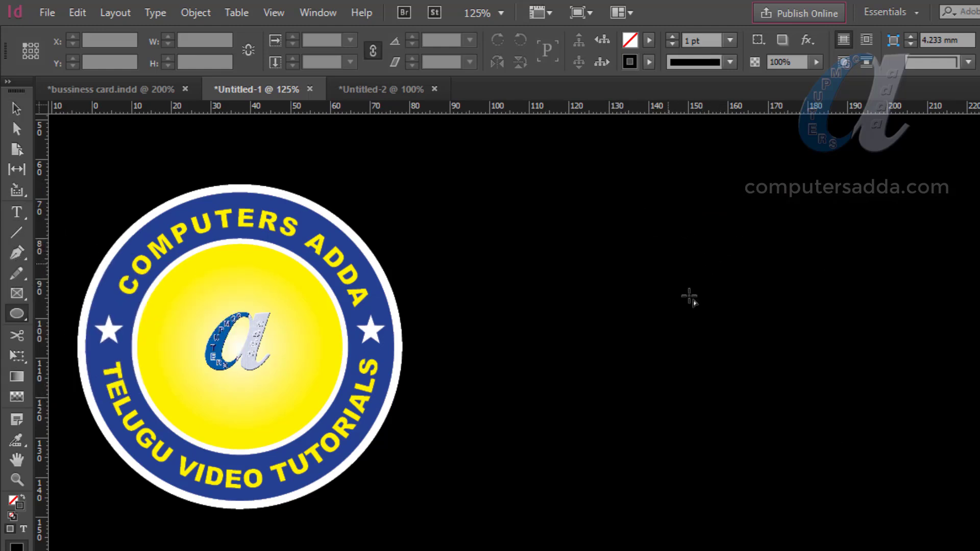
click(670, 275)
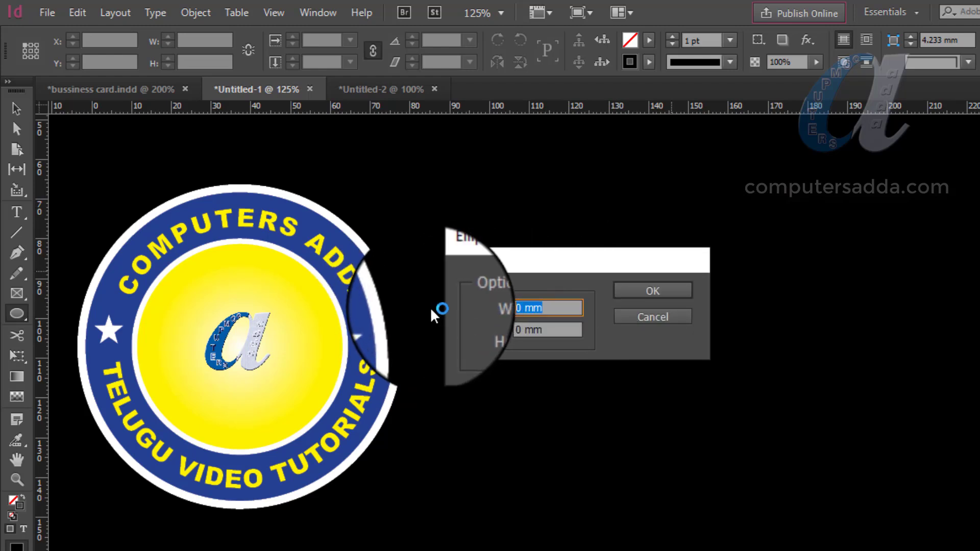
text(80)
key(Tab)
text(80)
click(644, 292)
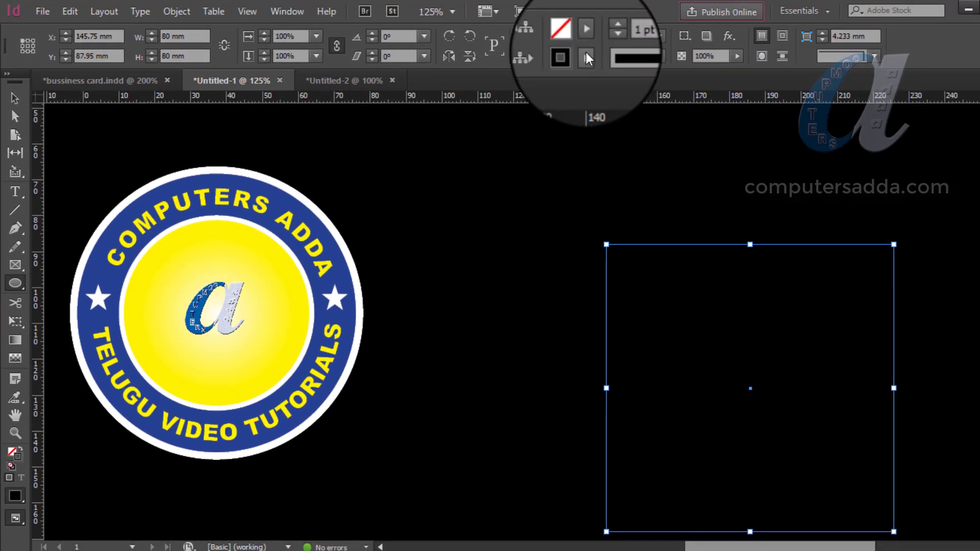
- Give the new circle a [Paper] stroke and move it level with the badge, to about X 121.5 mm, Y 66.2 mm
click(586, 55)
click(490, 129)
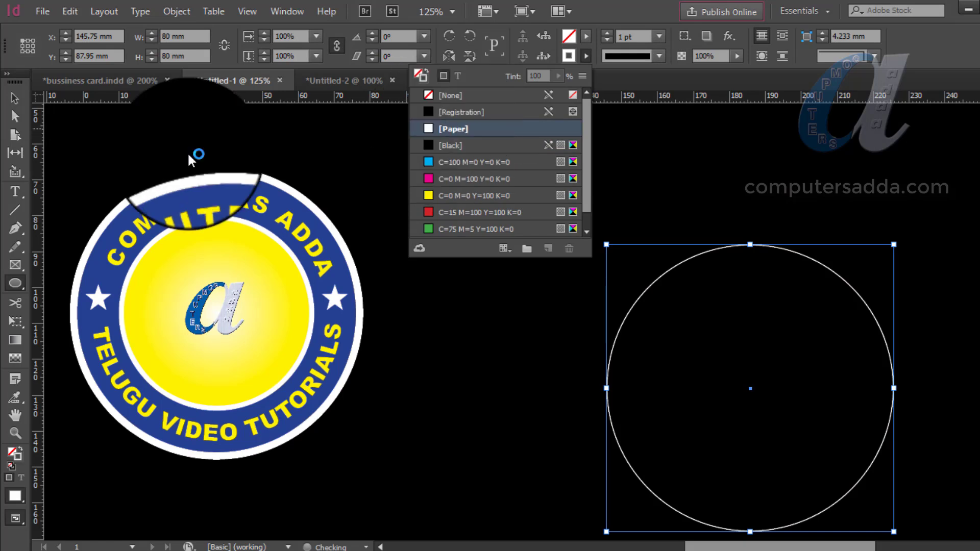
click(15, 98)
drag(645, 283, 558, 204)
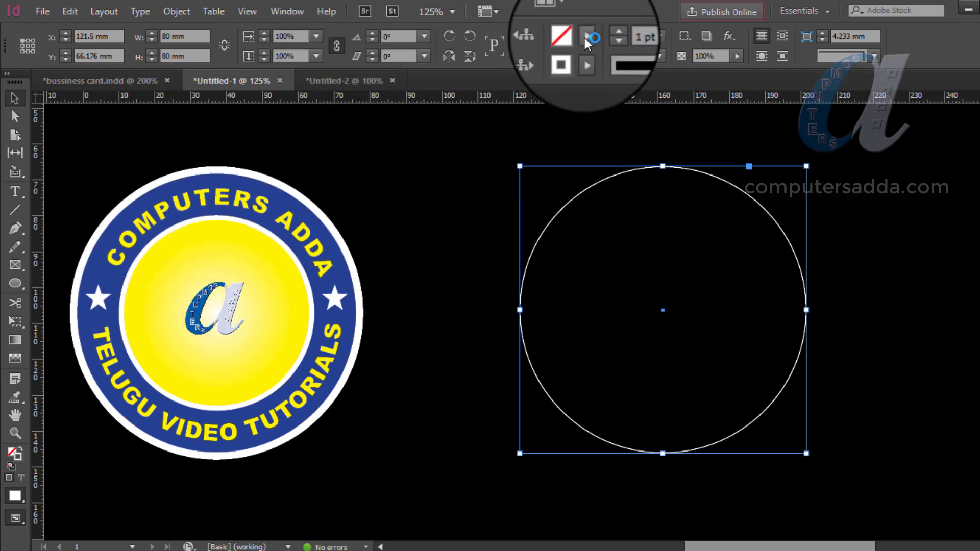
- Fill the circle with the red C=15 M=100 Y=100 swatch and set its stroke weight to 6 pt
click(586, 38)
click(461, 194)
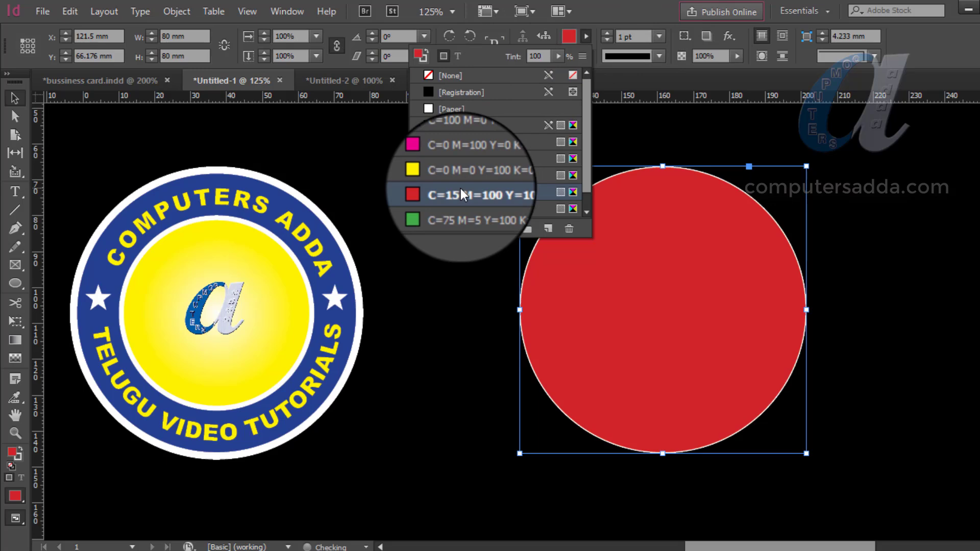
click(626, 172)
drag(626, 172, 613, 183)
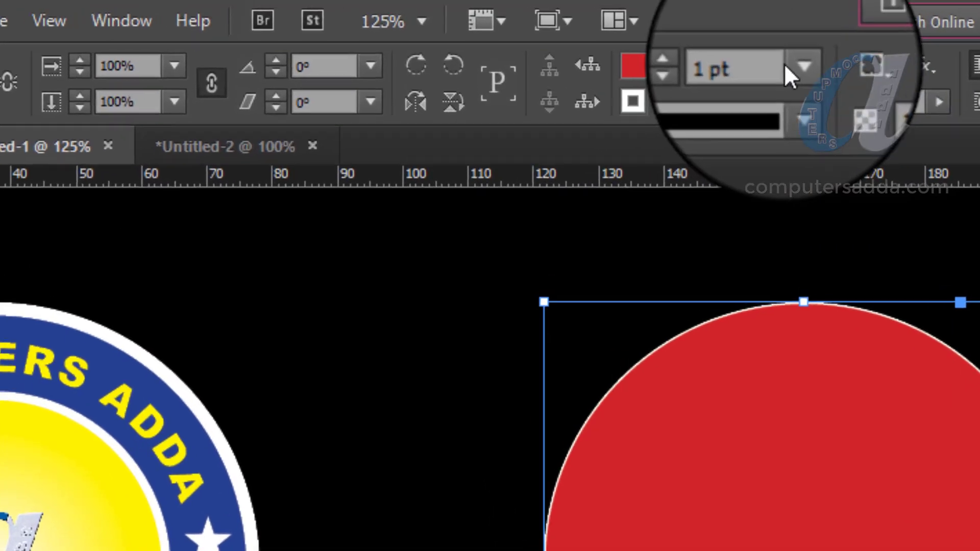
click(804, 67)
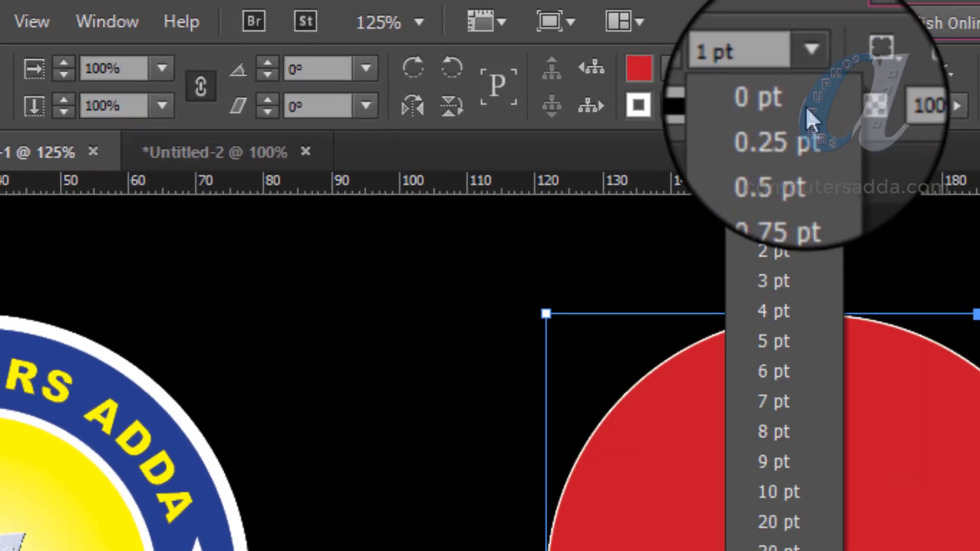
click(780, 375)
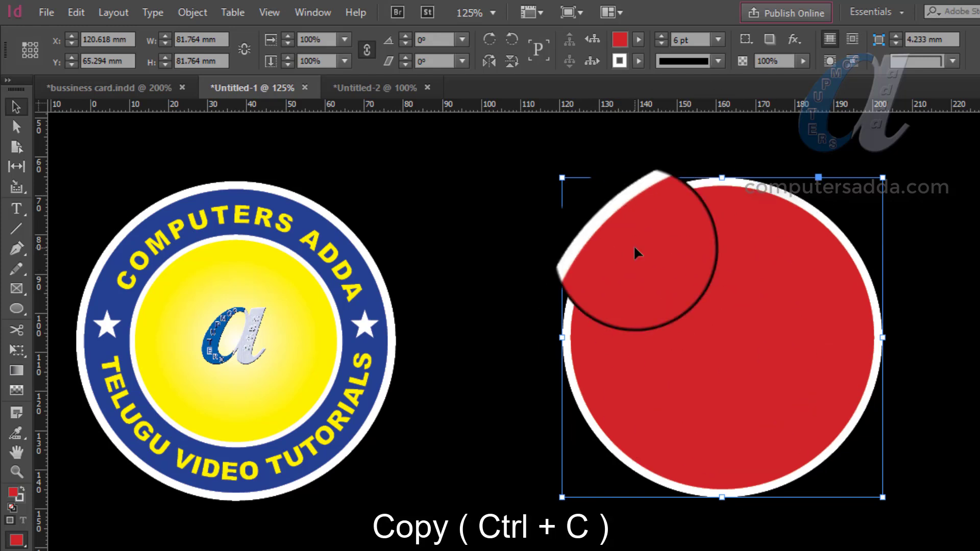
- Paste a copy of the red circle normally and delete that offset copy
key(ctrl+v)
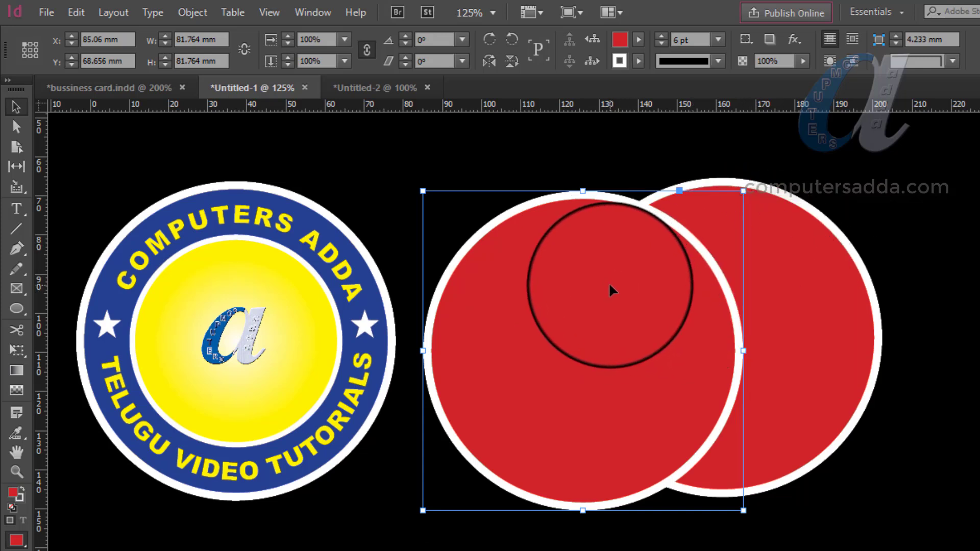
key(Delete)
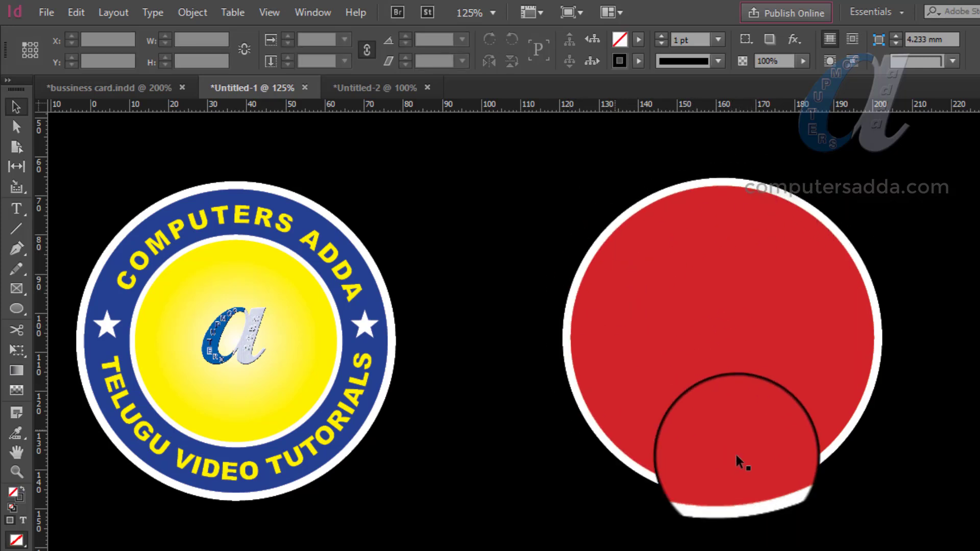
- Paste the copied red circle in place, directly on top of the original
click(711, 279)
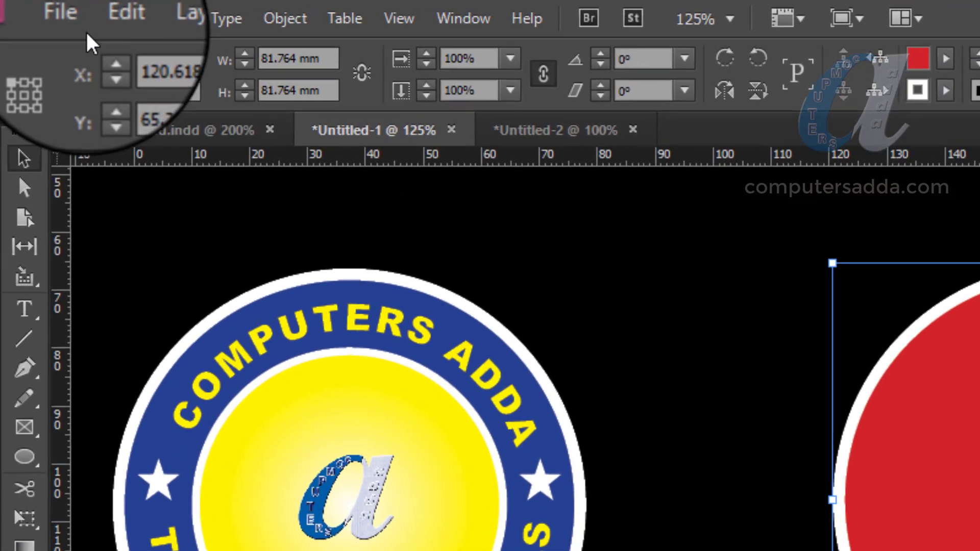
click(74, 13)
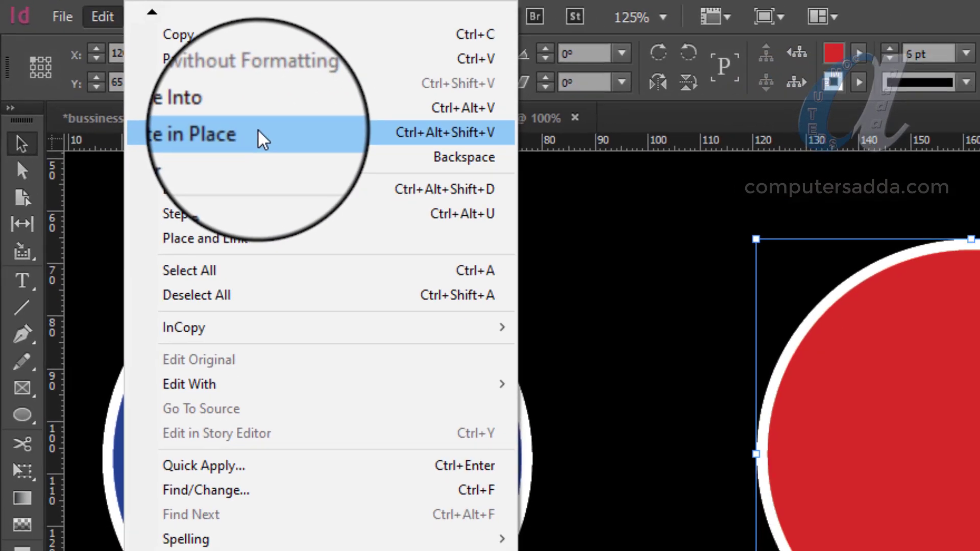
click(225, 148)
- Scale the pasted circle down proportionally about its centre to a diameter of about 55 mm
drag(752, 203, 660, 189)
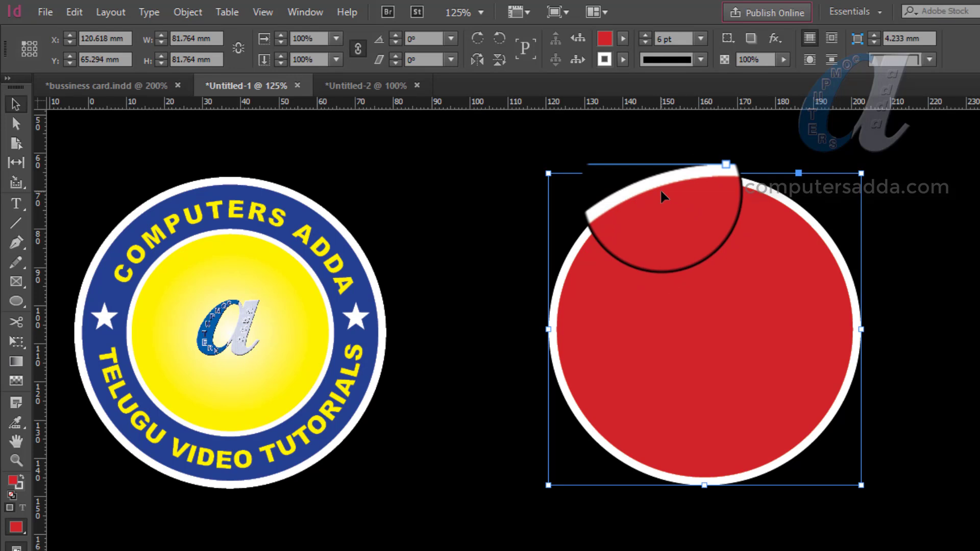
mouse_move(660, 188)
mouse_down()
mouse_move(861, 173)
mouse_move(796, 232)
mouse_move(800, 214)
mouse_move(787, 220)
mouse_up()
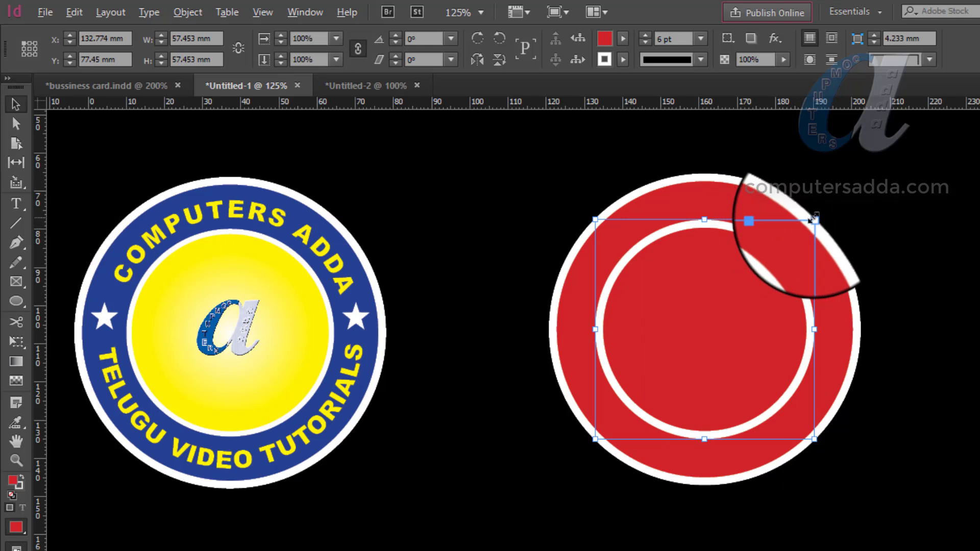
drag(802, 224, 799, 225)
- Set the inner circle's width and height to 55 mm and its stroke weight to 4 pt
drag(217, 38, 116, 39)
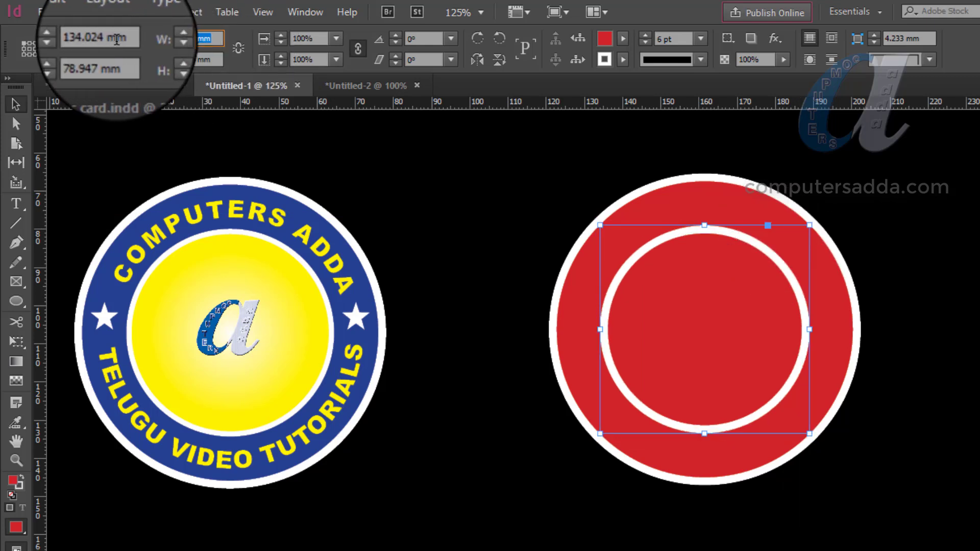
text(55)
key(Tab)
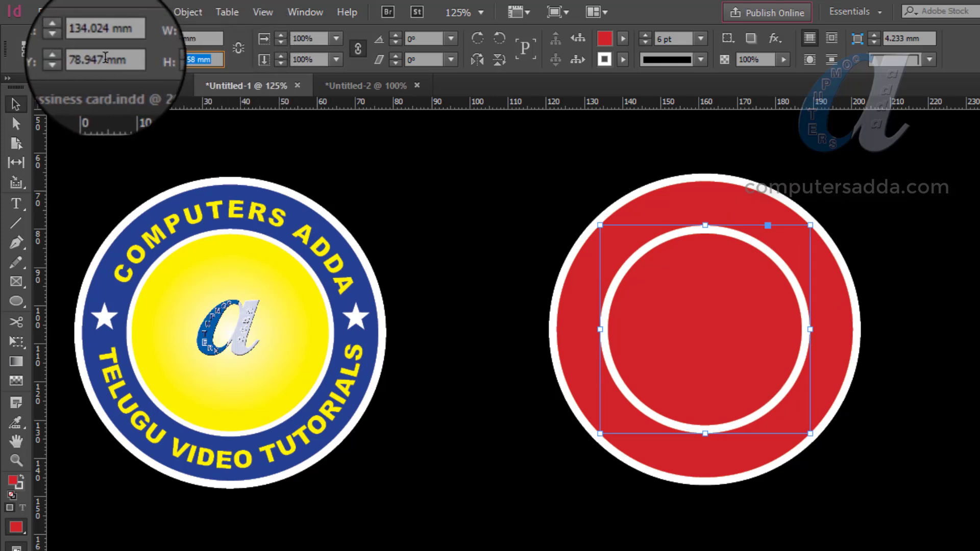
text(55)
key(Return)
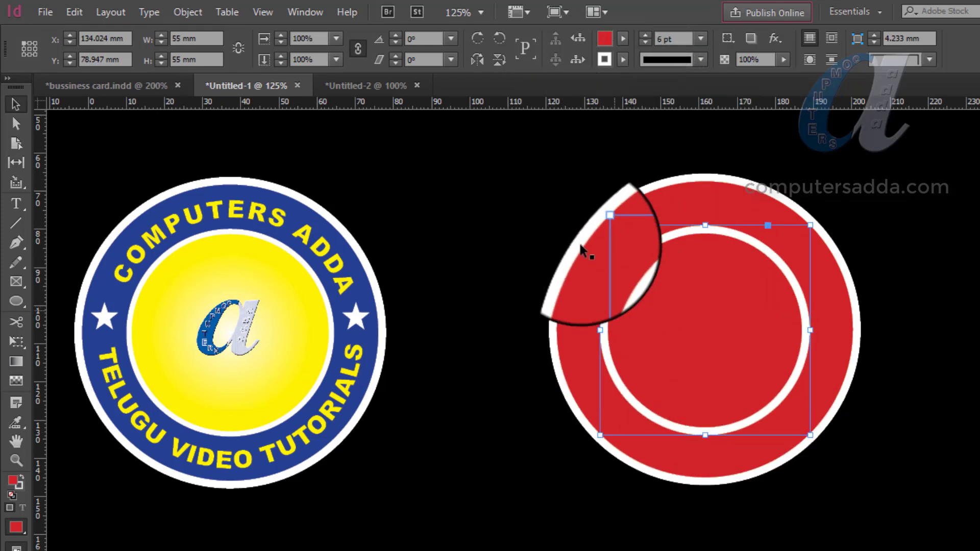
click(702, 41)
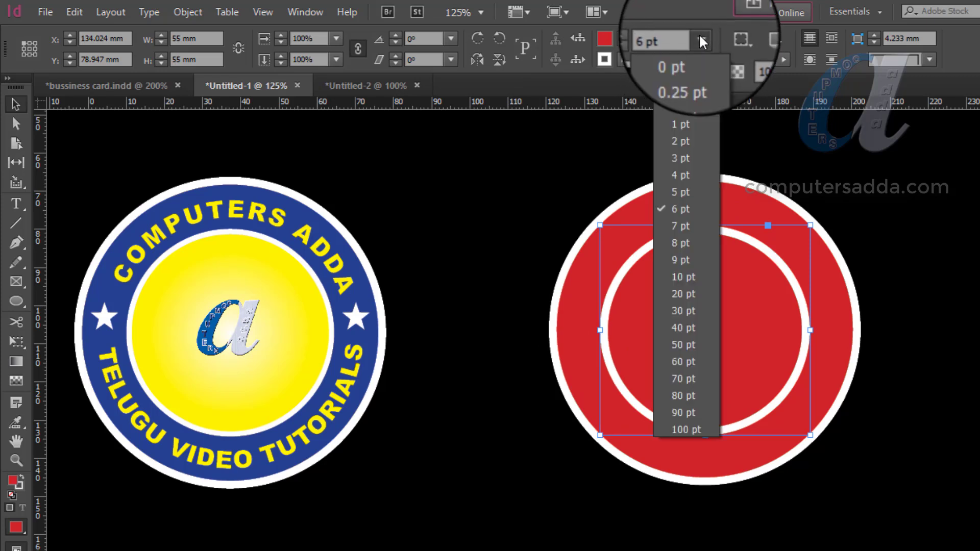
click(685, 175)
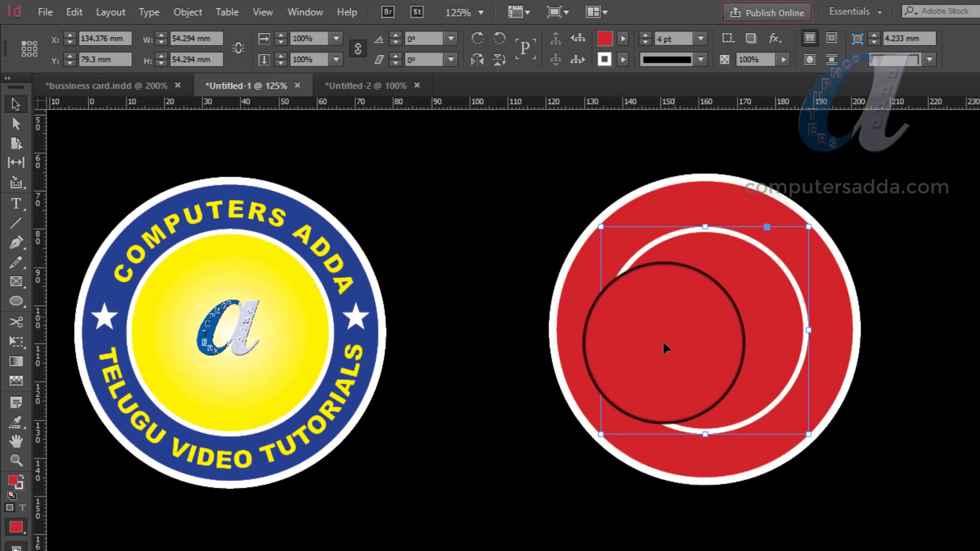
- Fill the inner circle with the yellow swatch C=0 M=0 Y=100 K=0
click(625, 36)
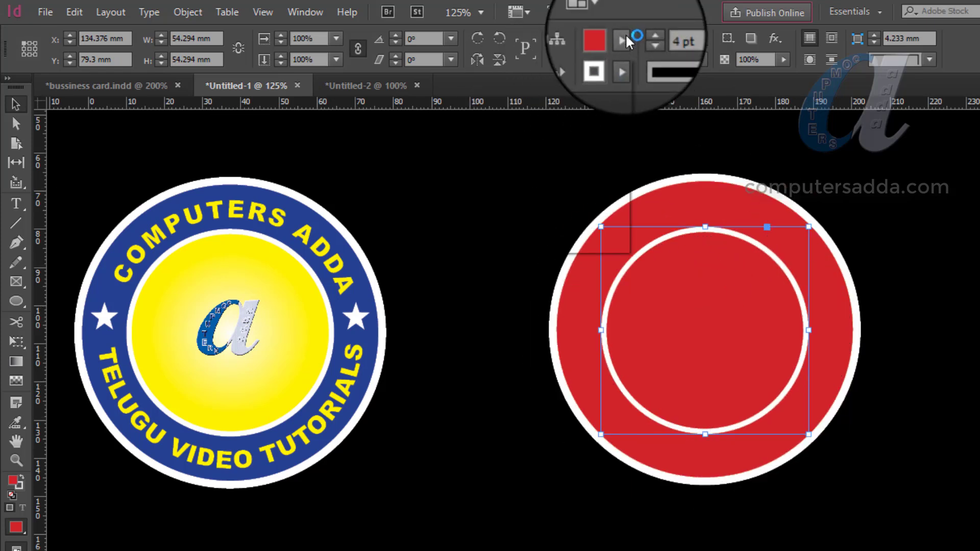
click(476, 188)
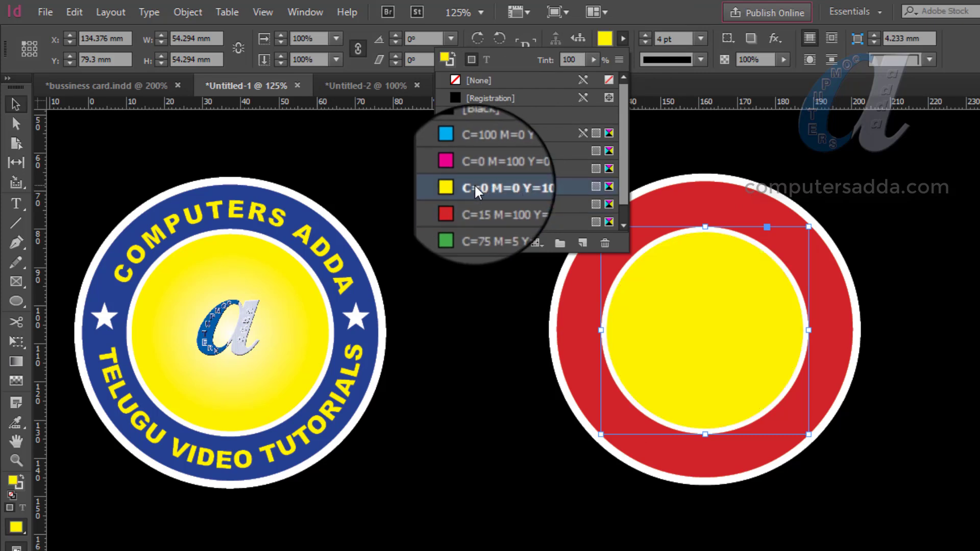
click(474, 184)
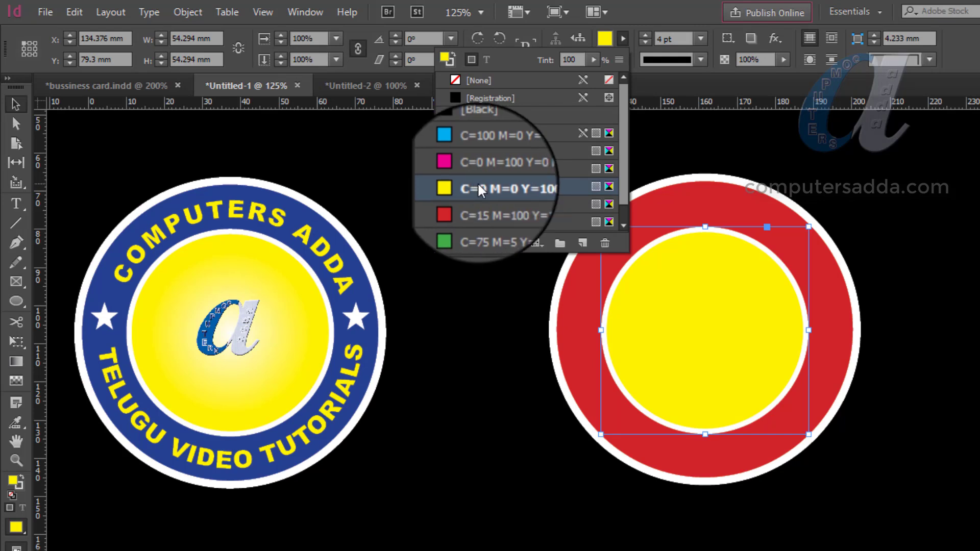
click(198, 275)
drag(215, 320, 209, 356)
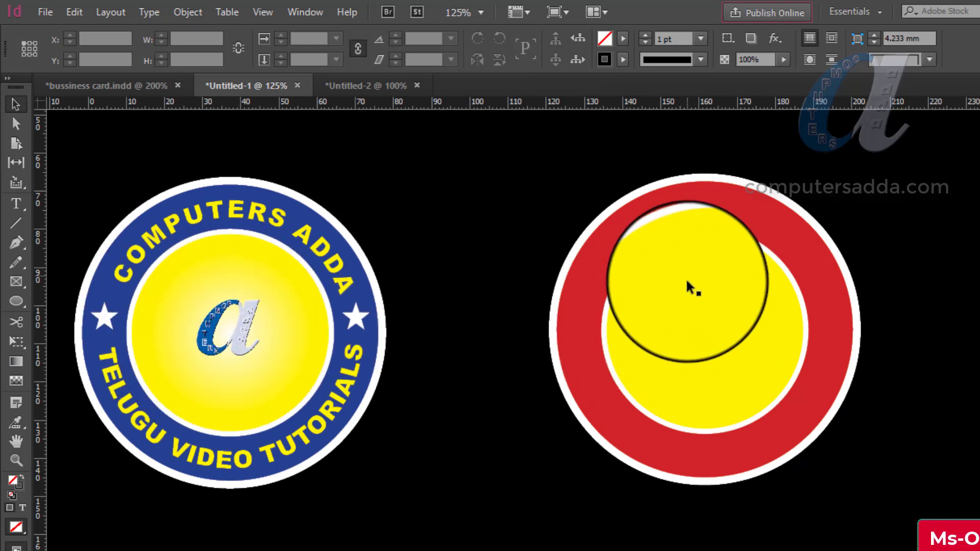
- Select both concentric circles and move them together closer to the finished reference badge
click(750, 396)
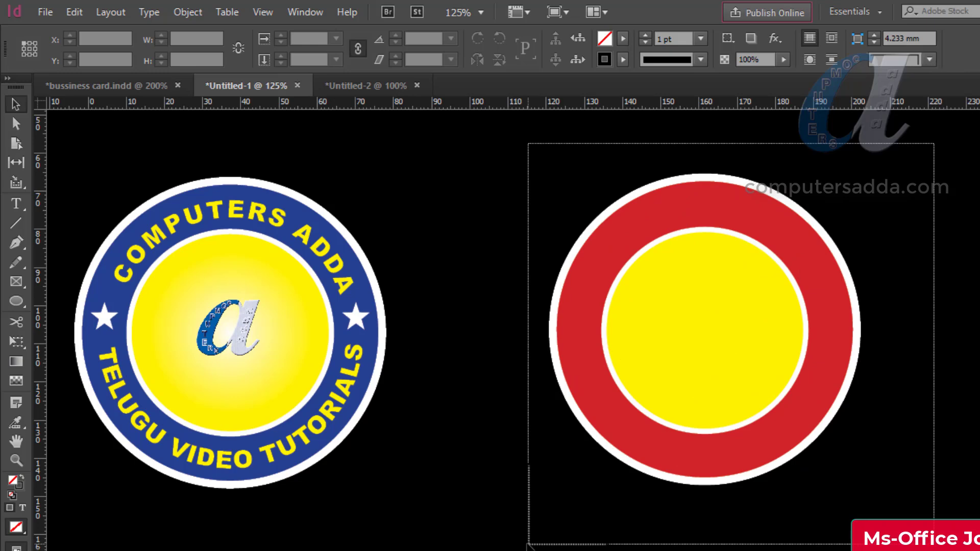
drag(802, 217, 685, 220)
click(906, 229)
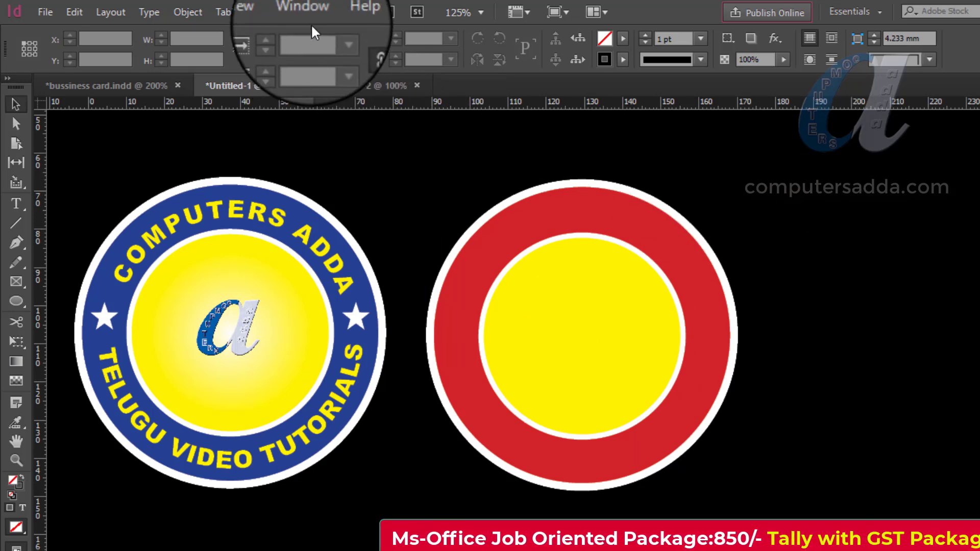
- Show the document's colour swatches and place them clear of the artwork
click(304, 12)
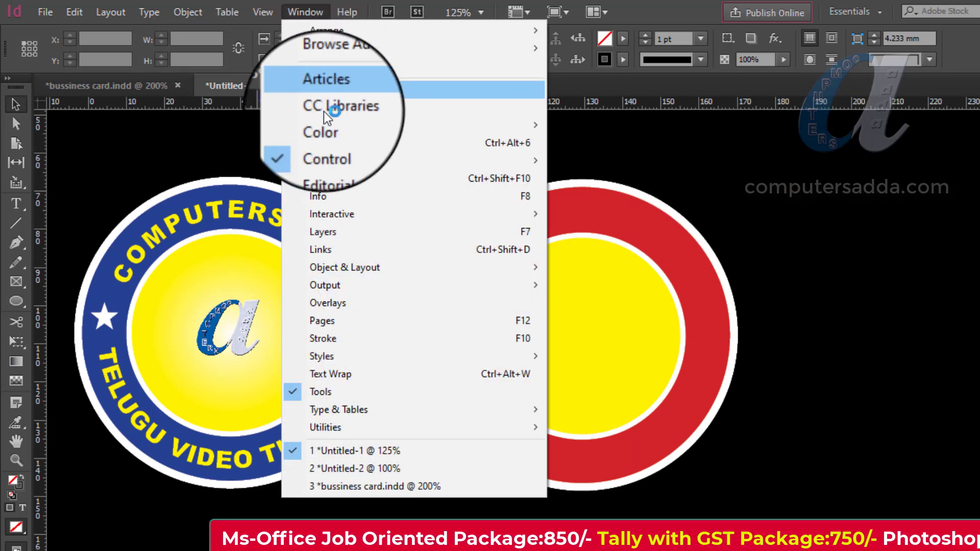
mouse_move(431, 130)
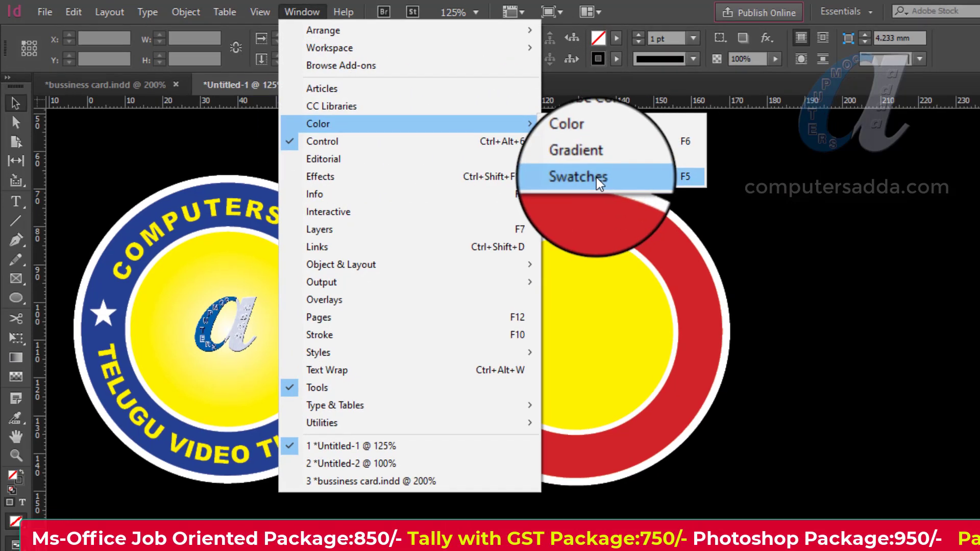
click(598, 178)
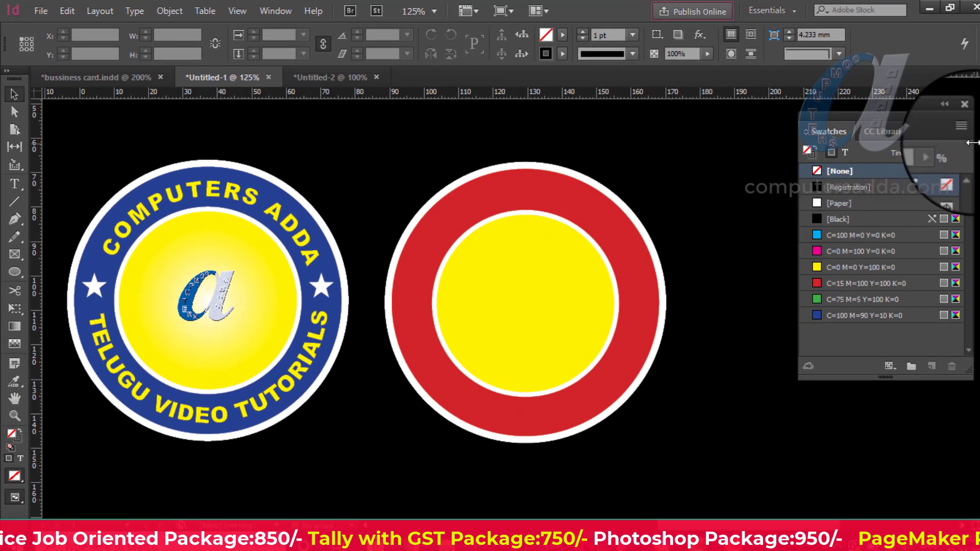
drag(901, 114, 901, 246)
- Show the gradient settings and make the radial gradient's end stop yellow, C=0 M=0 Y=100 K=0
click(276, 10)
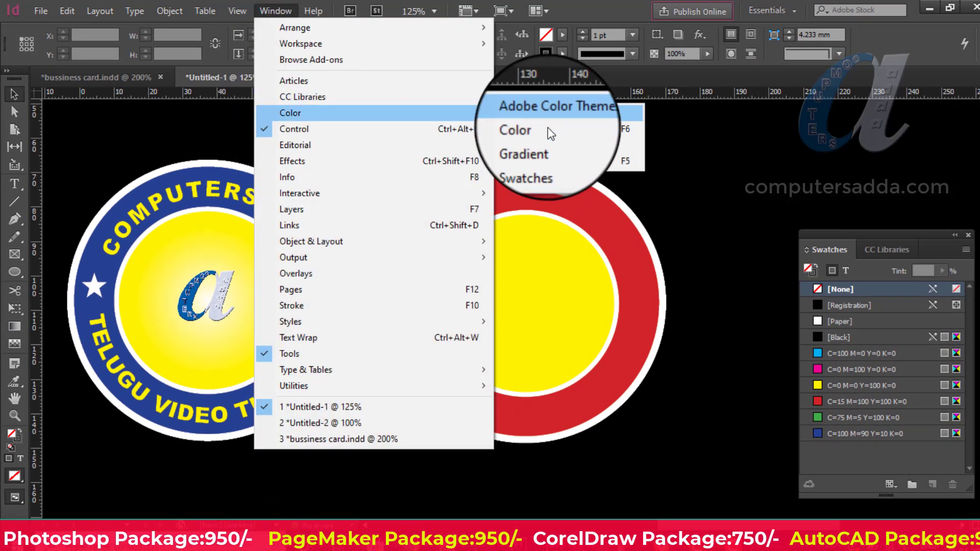
click(555, 145)
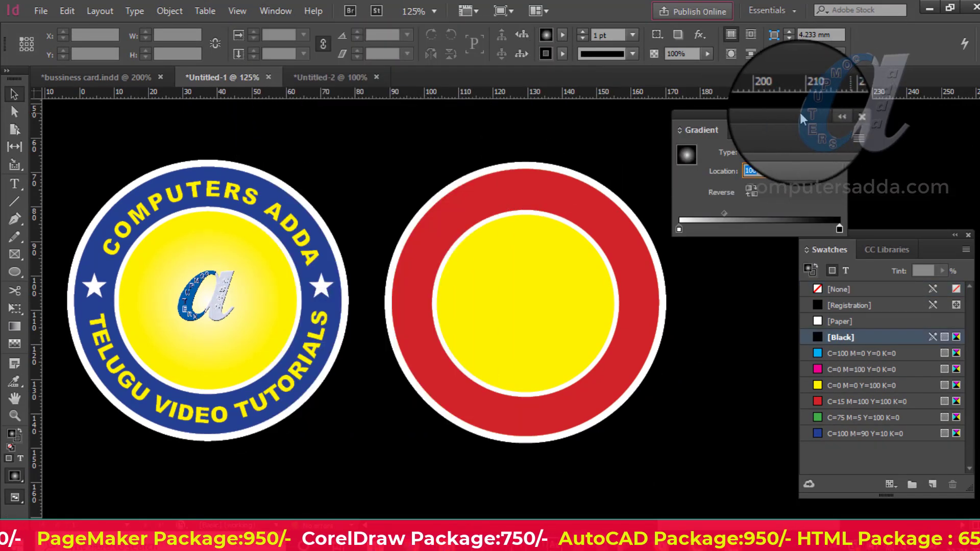
drag(773, 112, 764, 95)
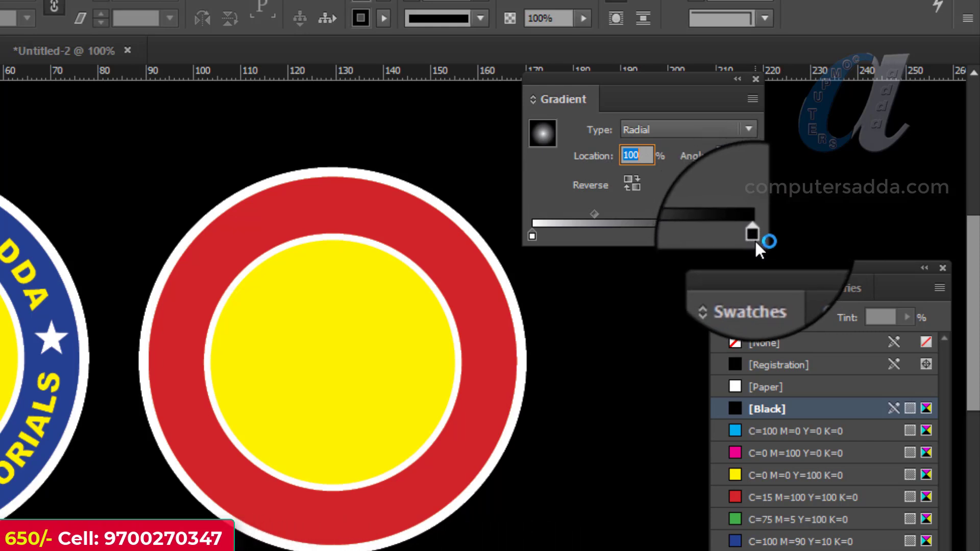
click(751, 476)
drag(753, 480, 757, 243)
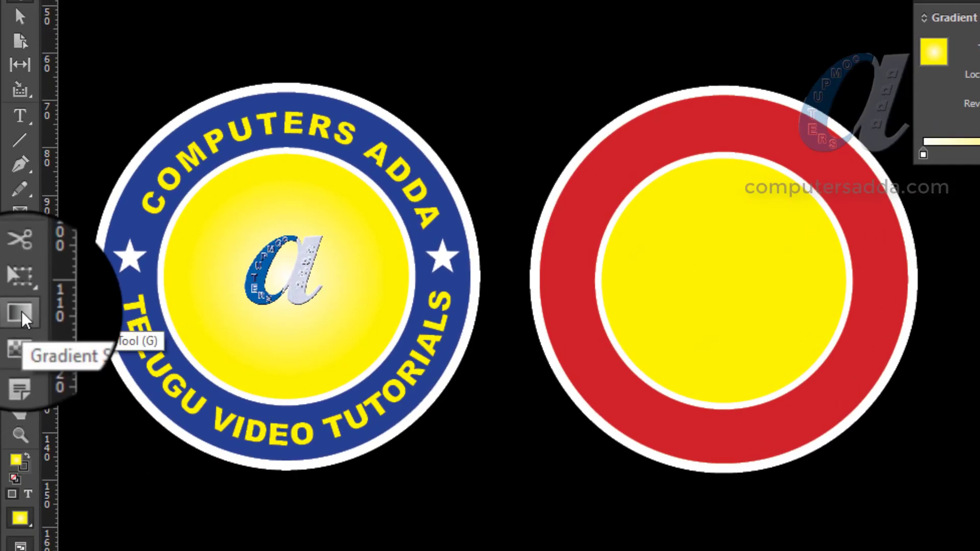
- Apply the white-to-yellow gradient to the inner circle with the Gradient Swatch tool, using the Radial type
click(19, 313)
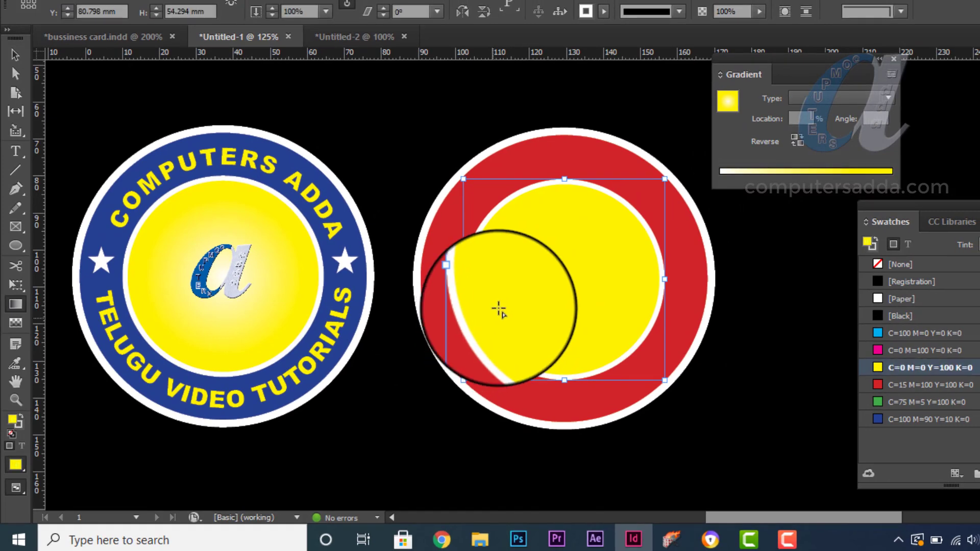
drag(498, 309, 608, 226)
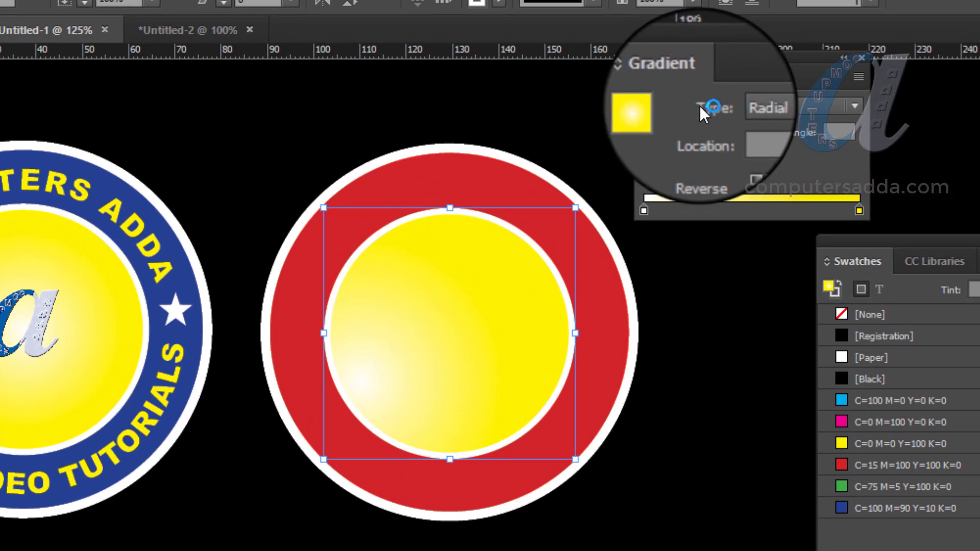
click(782, 107)
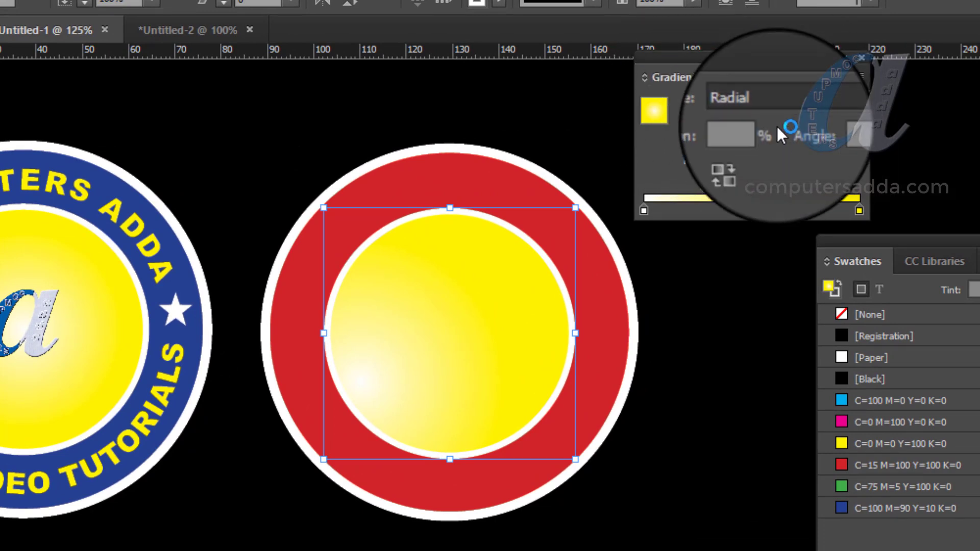
click(777, 127)
click(778, 107)
click(775, 128)
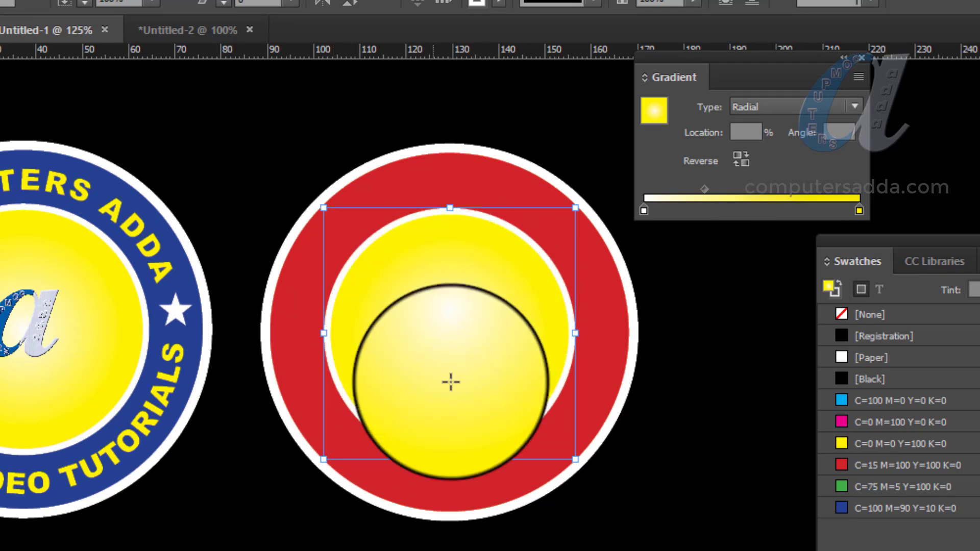
- Centre the gradient's white highlight in the inner circle, move its midpoint to about 26%, and close the gradient settings
drag(456, 323, 456, 299)
drag(396, 282, 389, 312)
drag(628, 176, 607, 177)
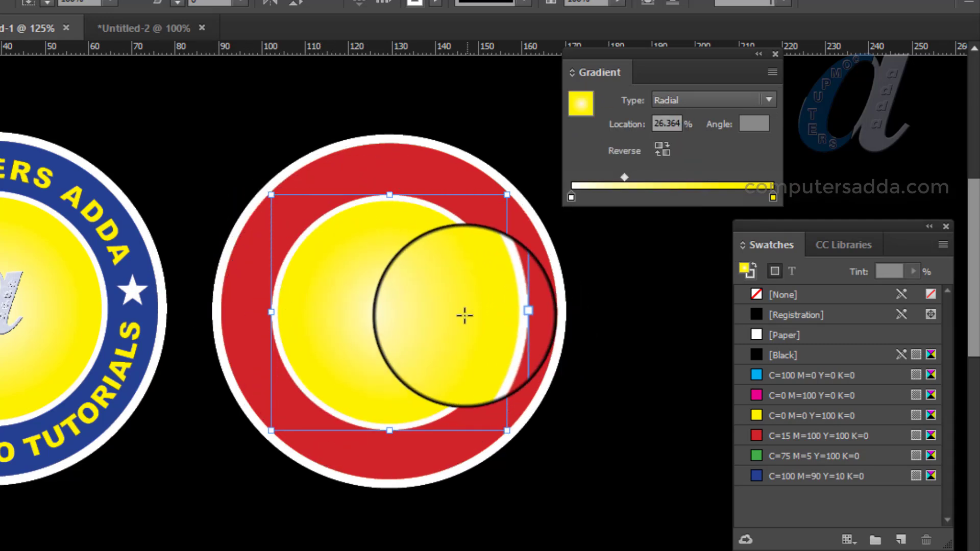
click(774, 52)
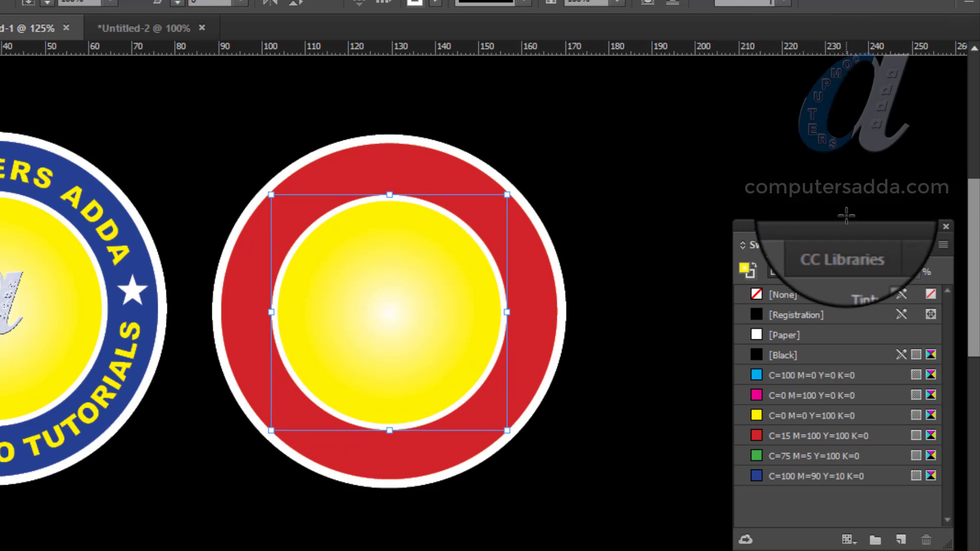
drag(847, 222, 847, 208)
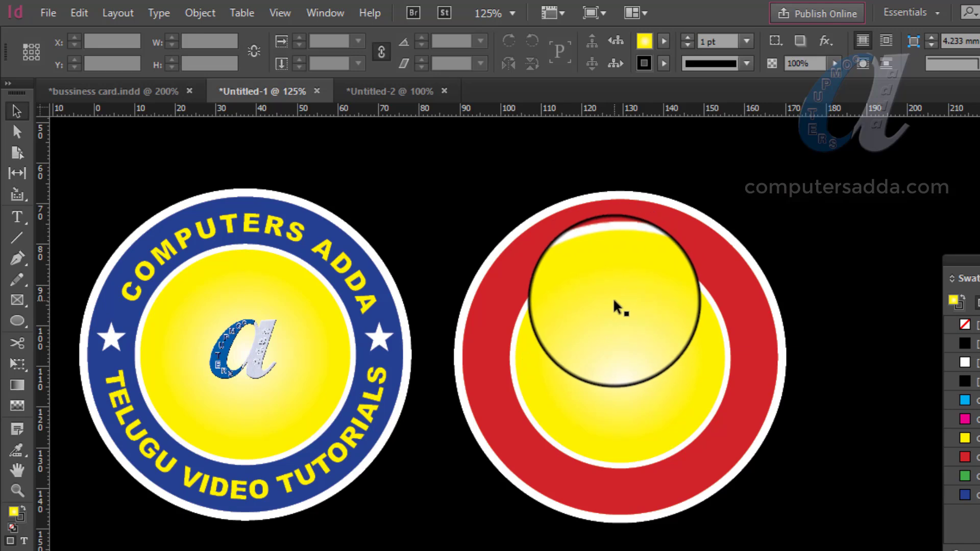
- Place TALLY.jpg over the inner circle at about 28 mm square and delete it
click(49, 10)
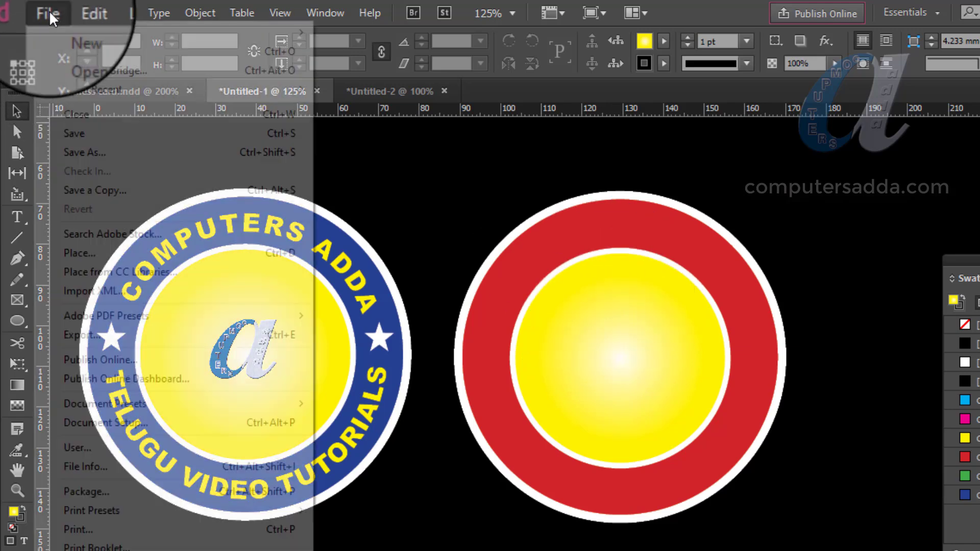
click(75, 246)
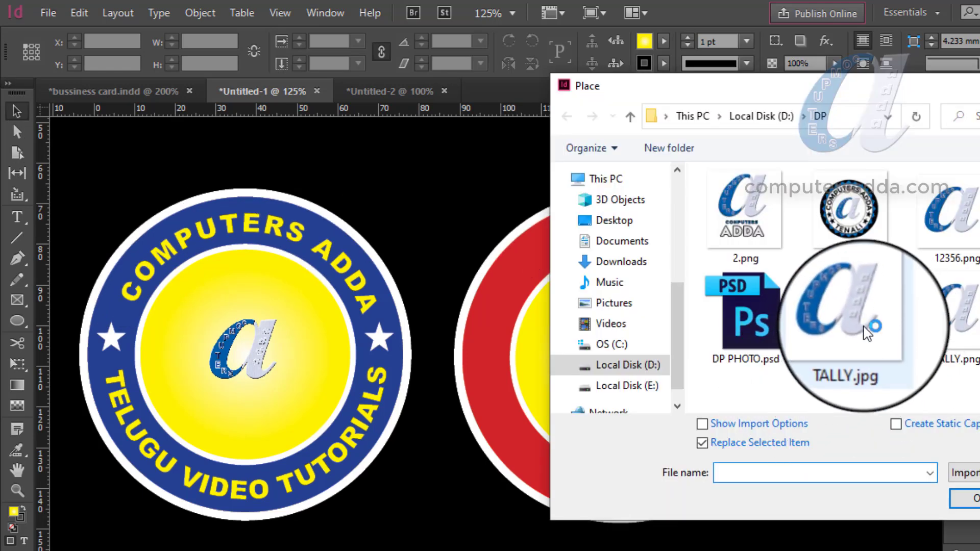
click(863, 330)
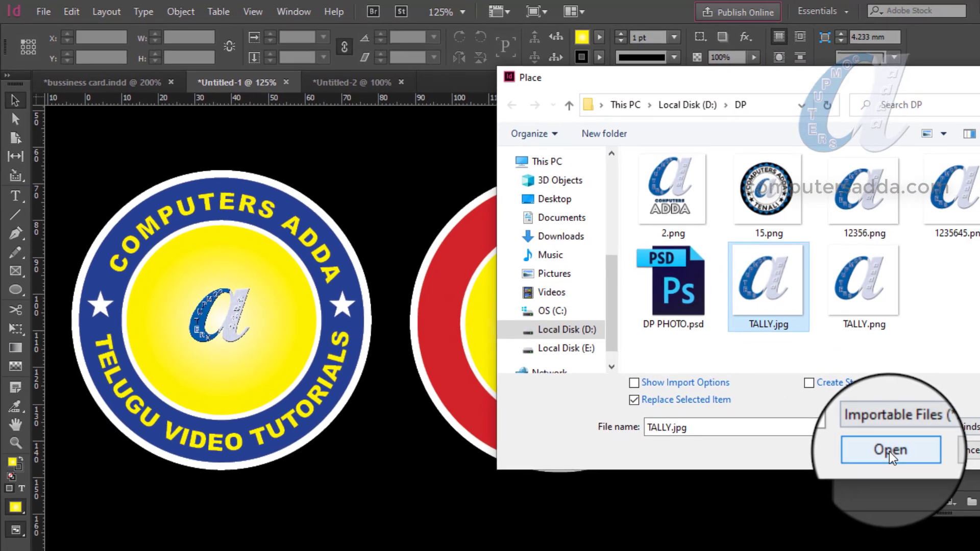
click(886, 446)
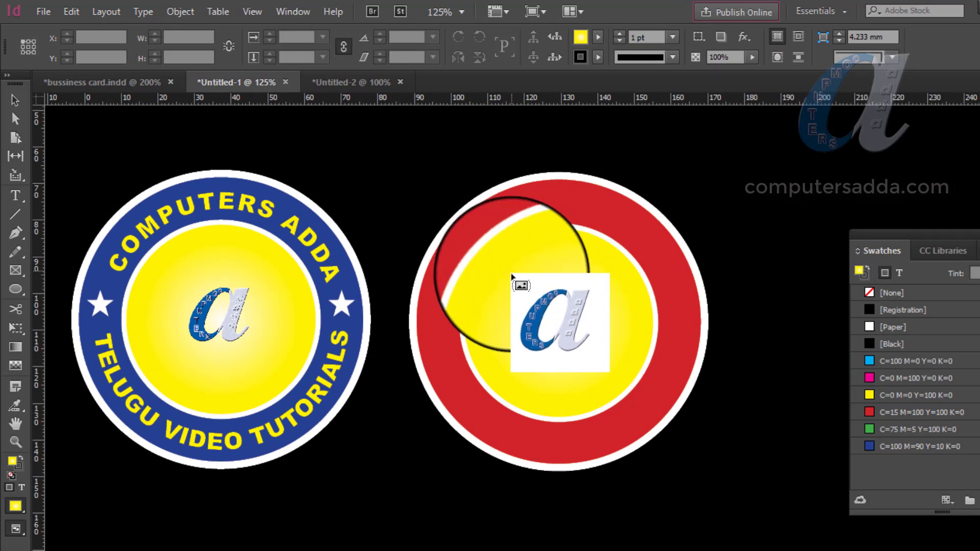
drag(590, 353, 609, 372)
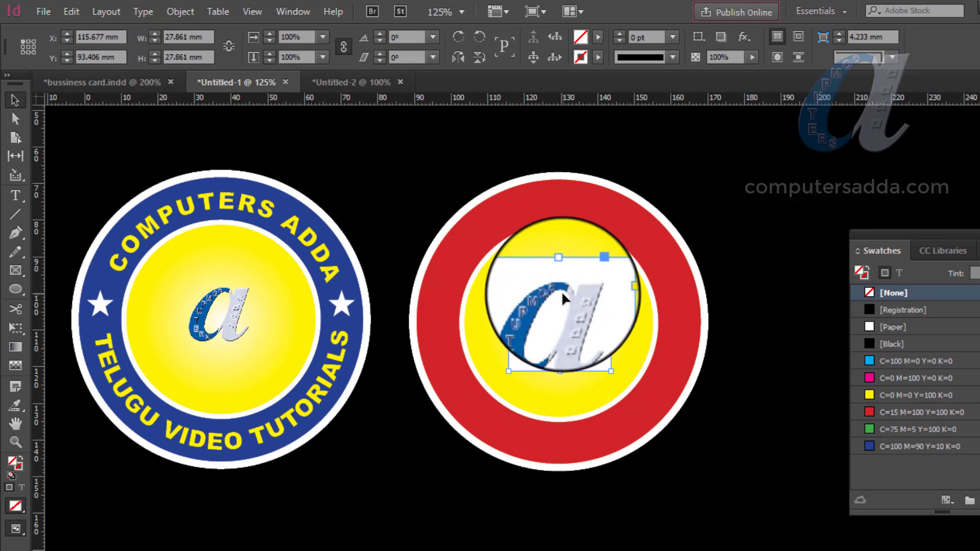
key(Delete)
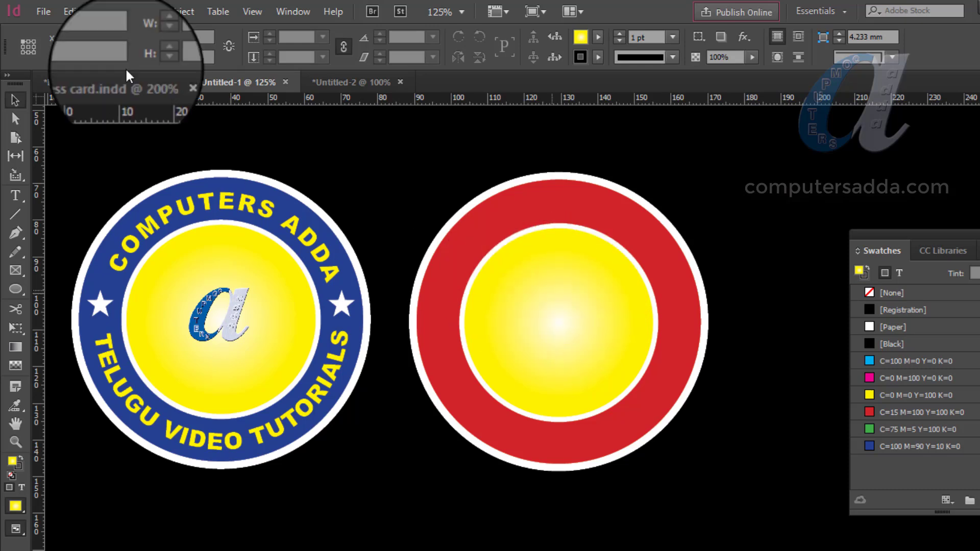
- Place the image 12356.png over the inner circle at about 35 by 34 mm
click(44, 12)
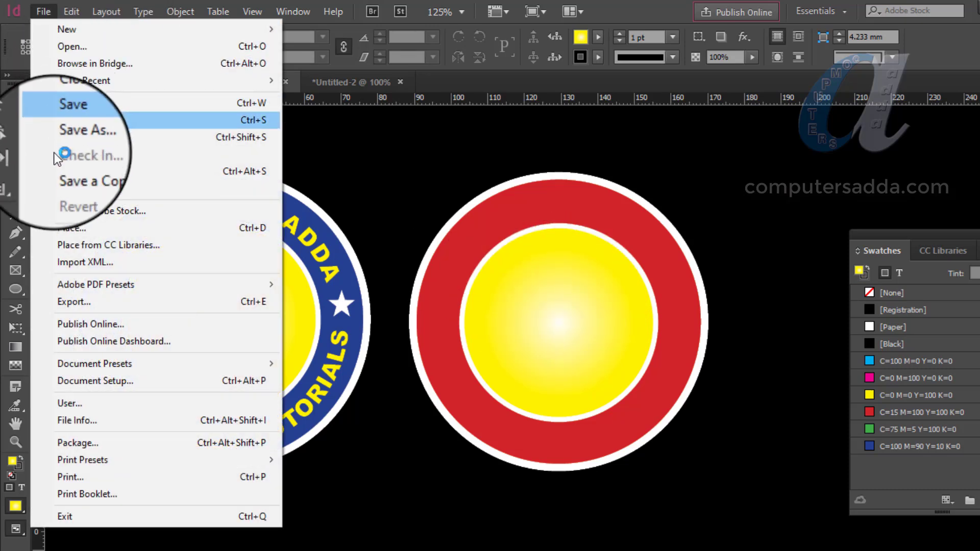
click(68, 228)
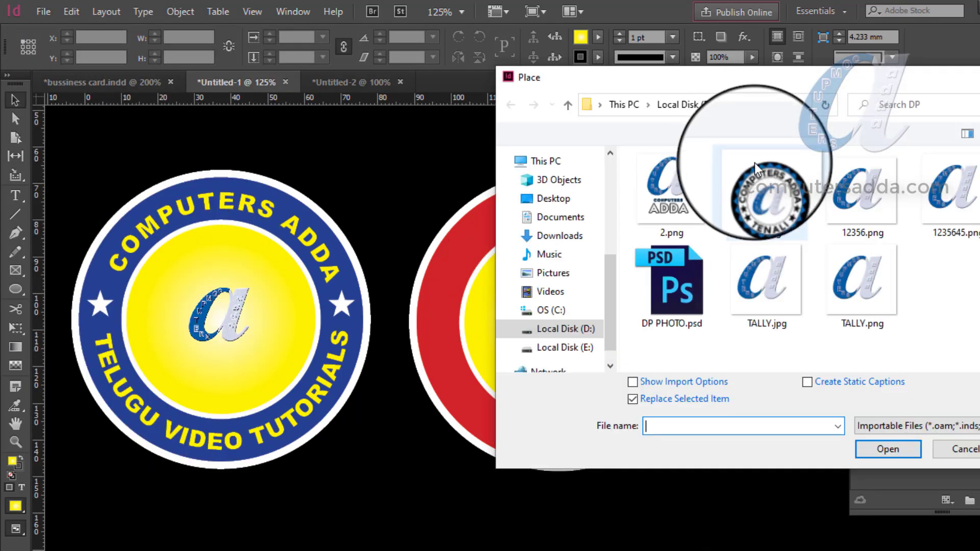
click(854, 201)
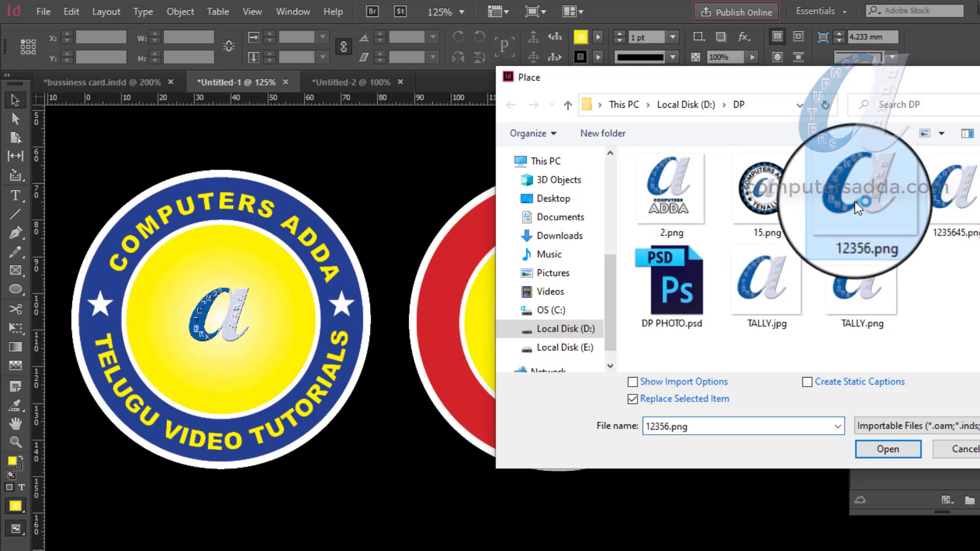
click(889, 449)
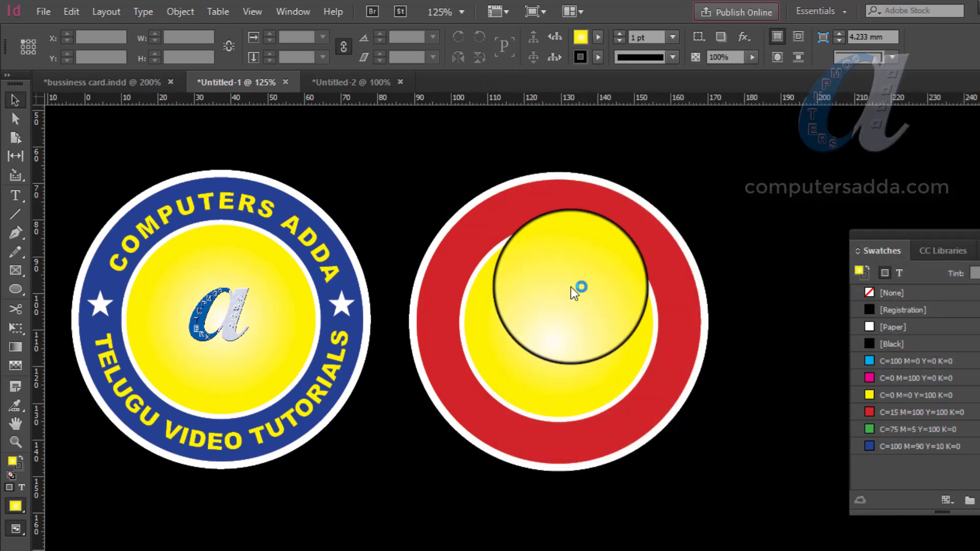
drag(503, 265, 595, 376)
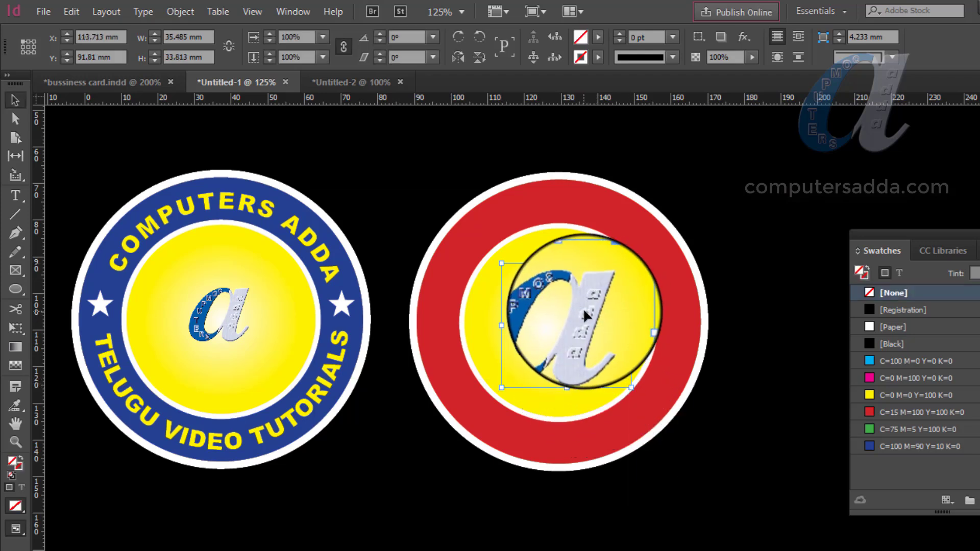
- Enlarge the logo image inside its frame to about 37 by 36 mm and centre the frame on the badge
double_click(585, 298)
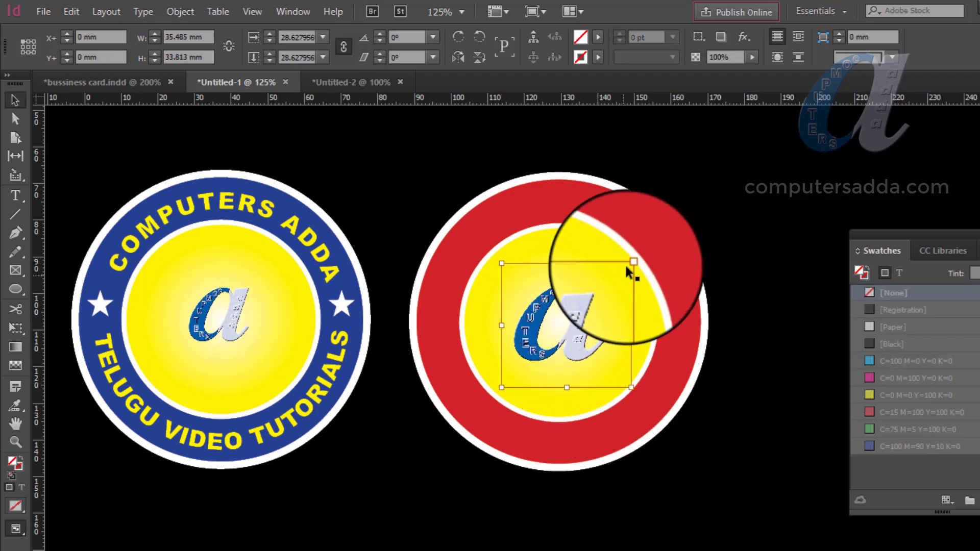
mouse_move(631, 264)
mouse_down()
mouse_move(601, 282)
mouse_move(629, 269)
mouse_move(631, 280)
mouse_up()
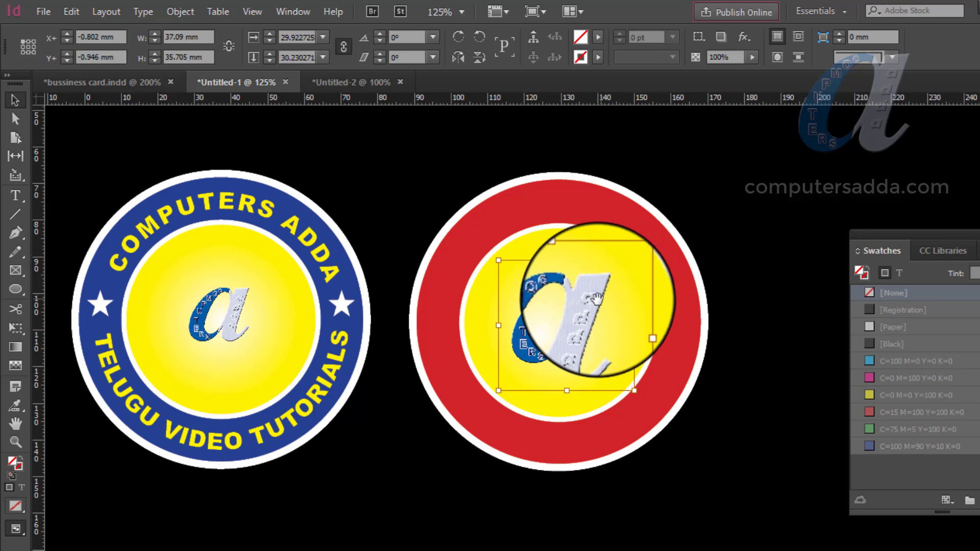
click(728, 186)
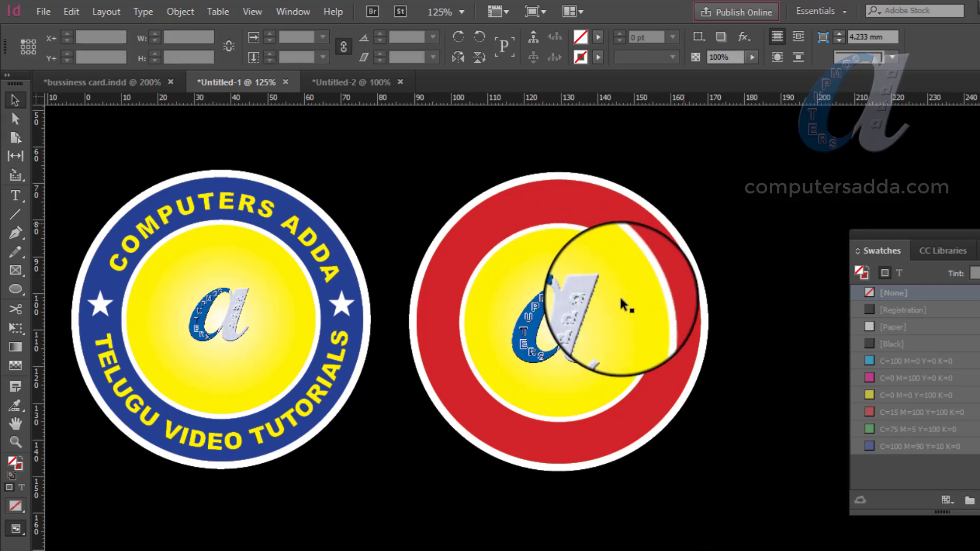
click(586, 308)
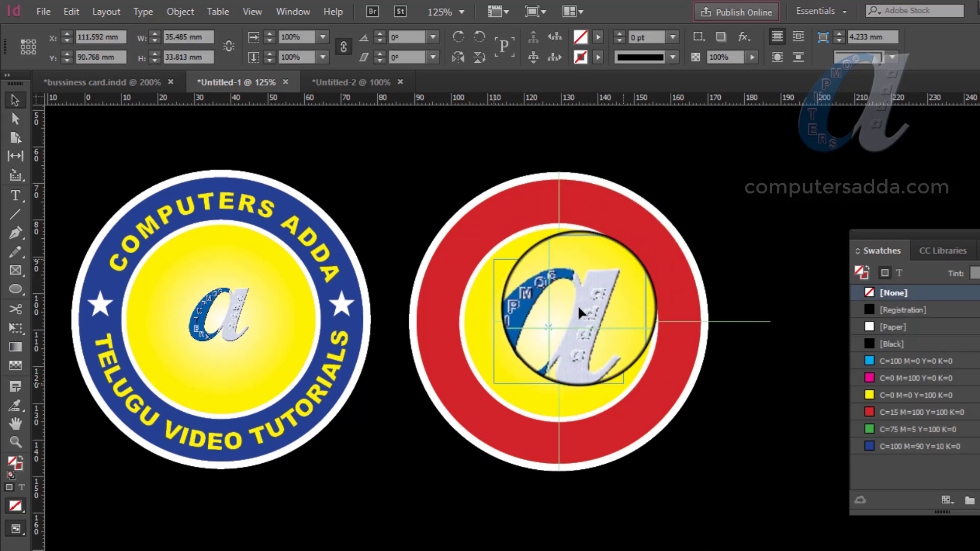
- Draw an ellipse about 71 by 72 mm over the red badge and set its fill to None
click(747, 224)
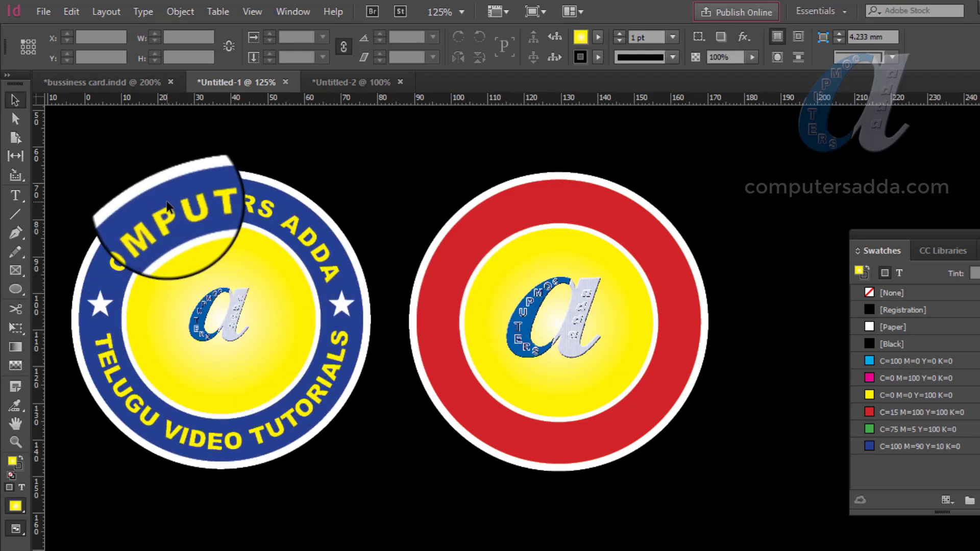
click(16, 290)
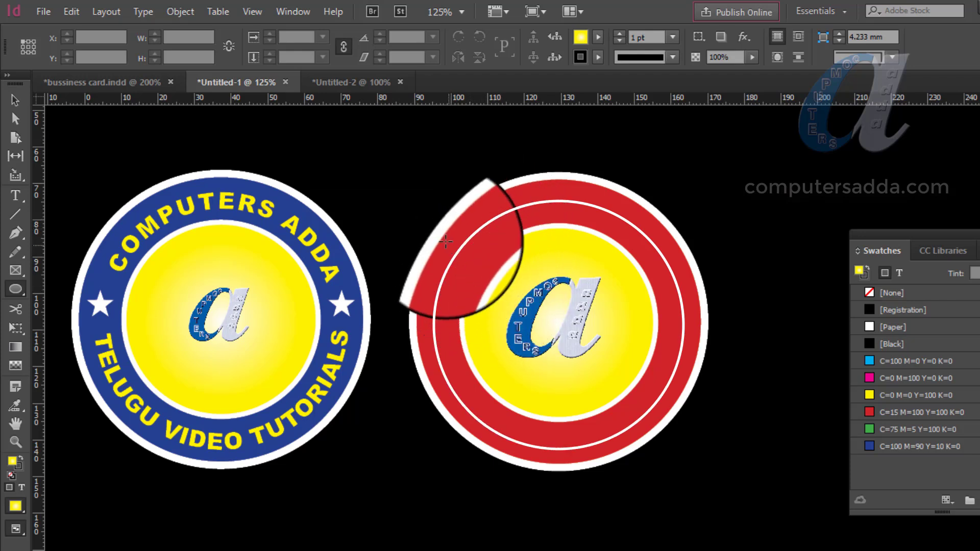
drag(448, 245, 708, 506)
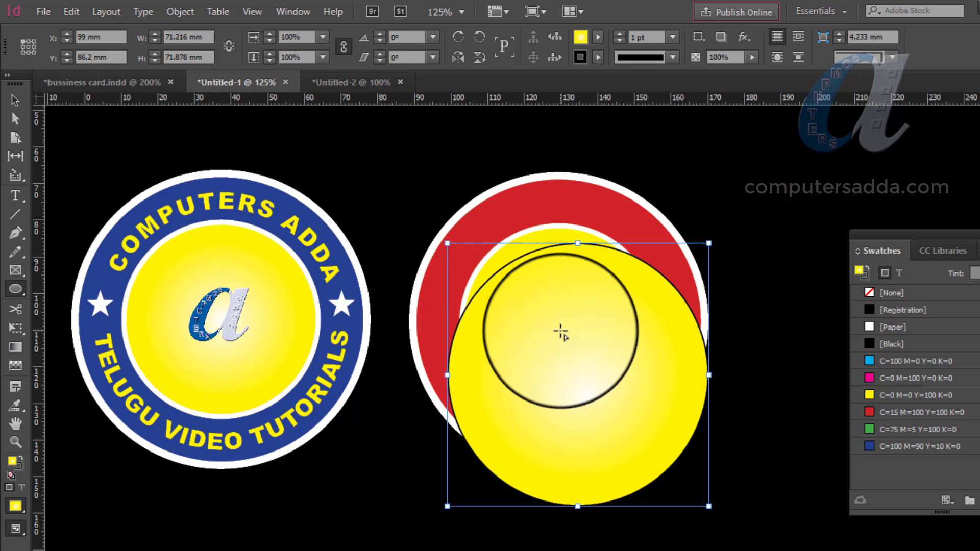
click(596, 35)
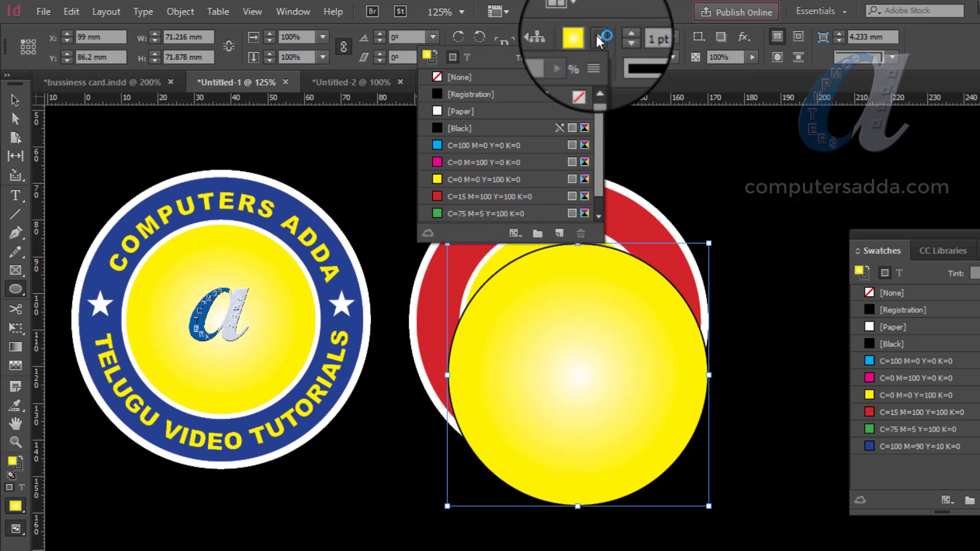
click(464, 78)
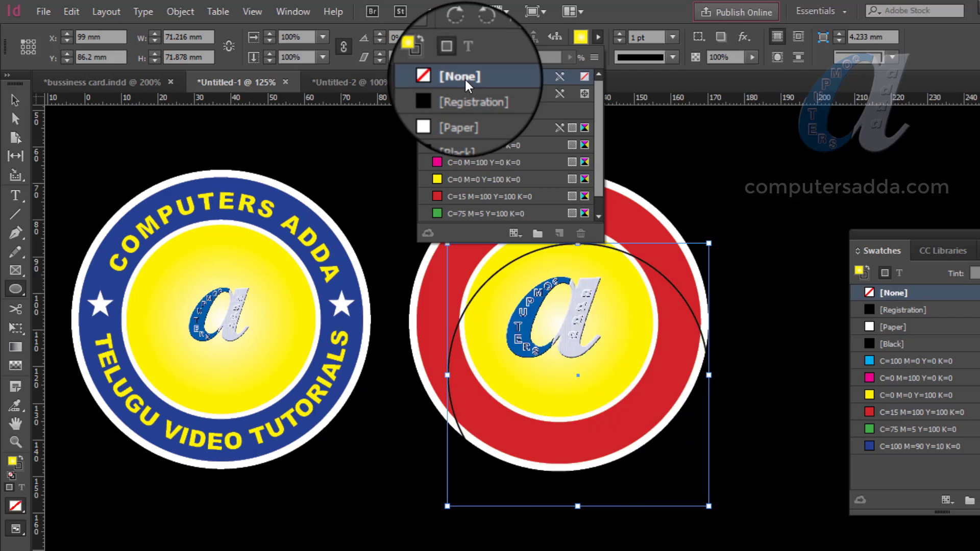
- Centre the unfilled ellipse on the red badge and shrink it about its centre to about 66 by 67 mm
click(15, 100)
drag(447, 359, 442, 301)
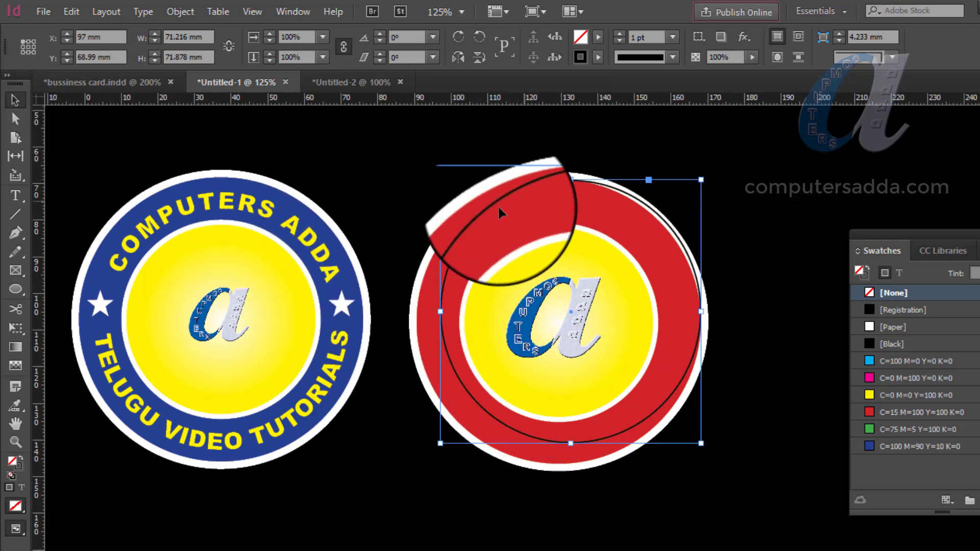
drag(488, 210, 484, 216)
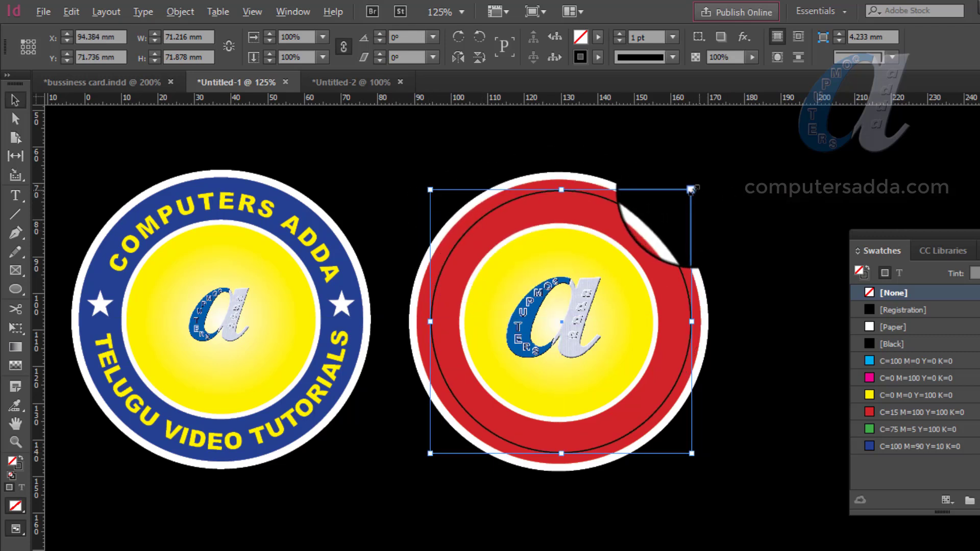
drag(688, 193, 679, 198)
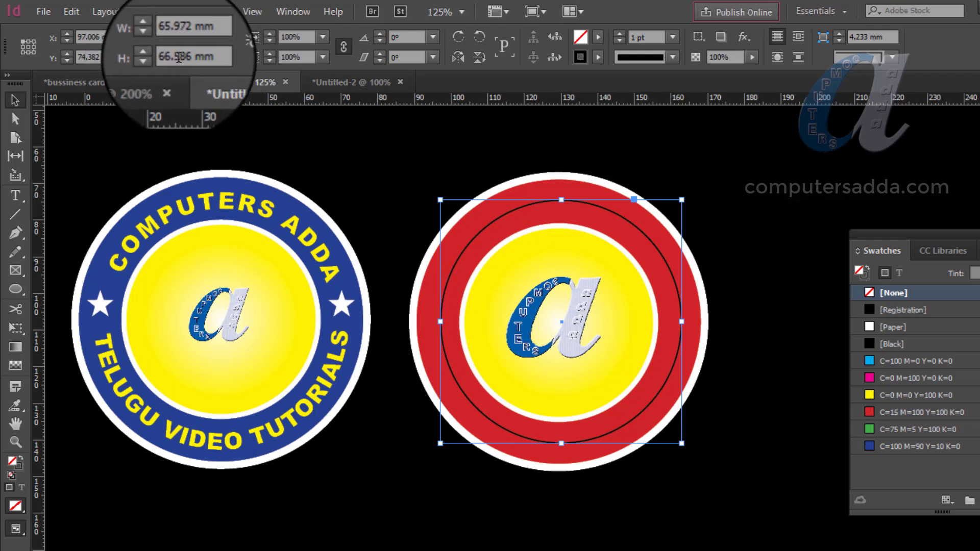
- Set the unfilled ellipse's width and height to 65 mm
click(201, 36)
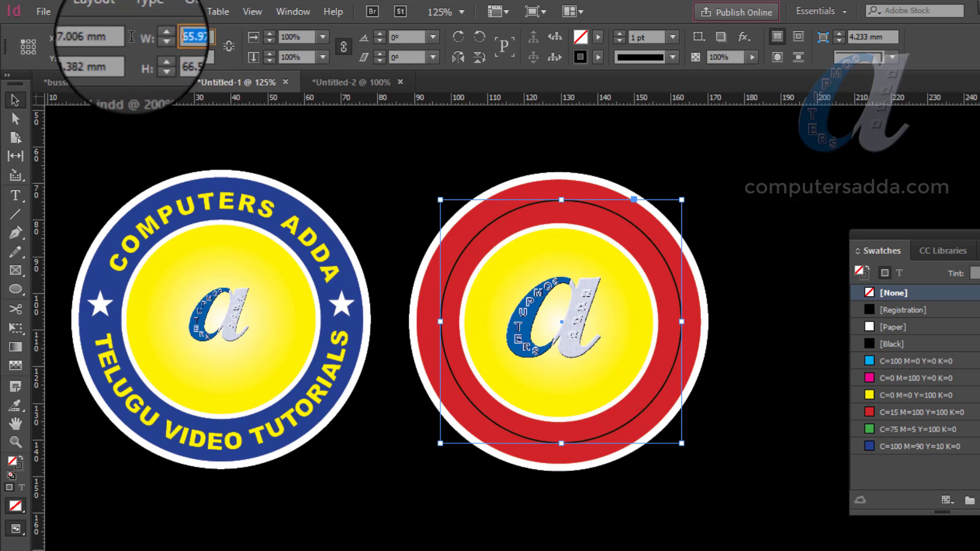
text(65)
key(Tab)
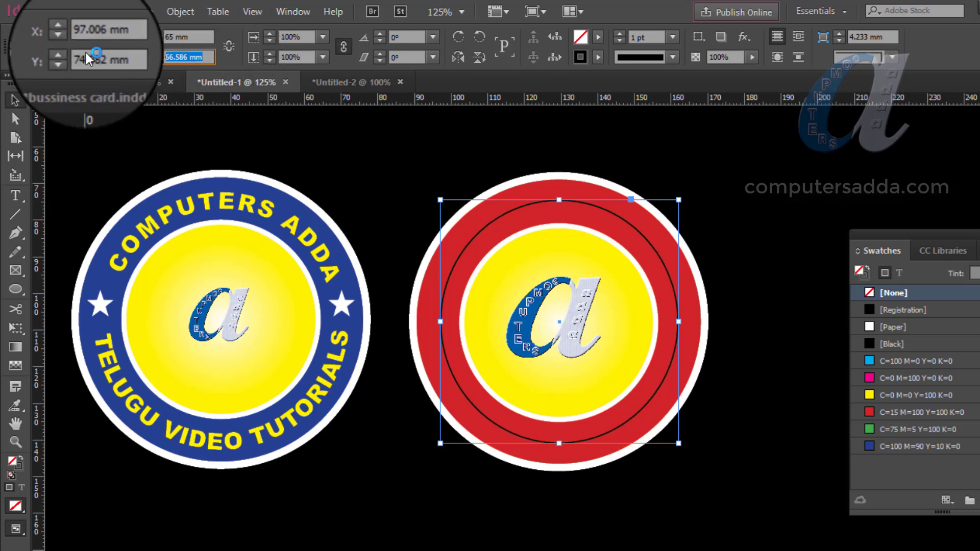
text(65)
key(Return)
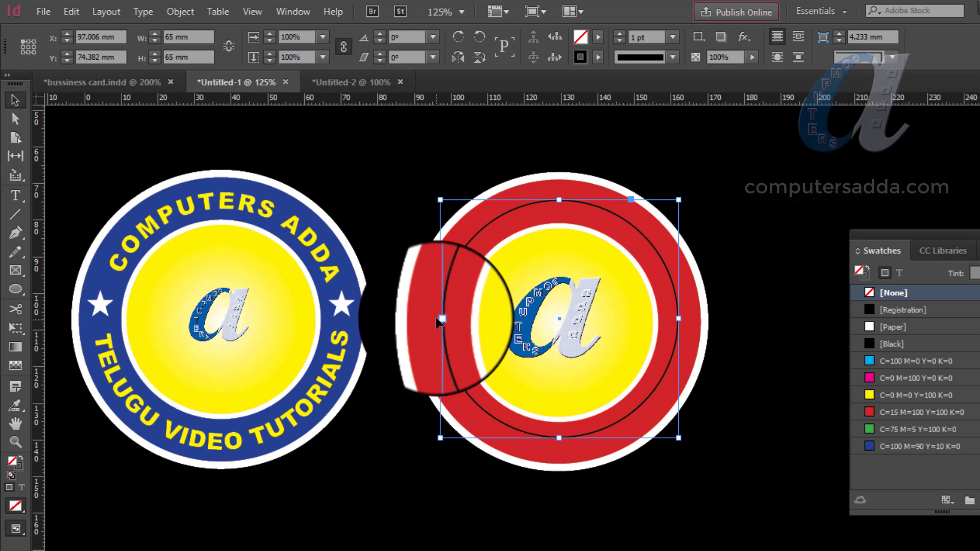
- Align the 65 mm circle and the white outer circle by their horizontal centres, after trying right-edge and left-edge alignment
drag(446, 280, 419, 288)
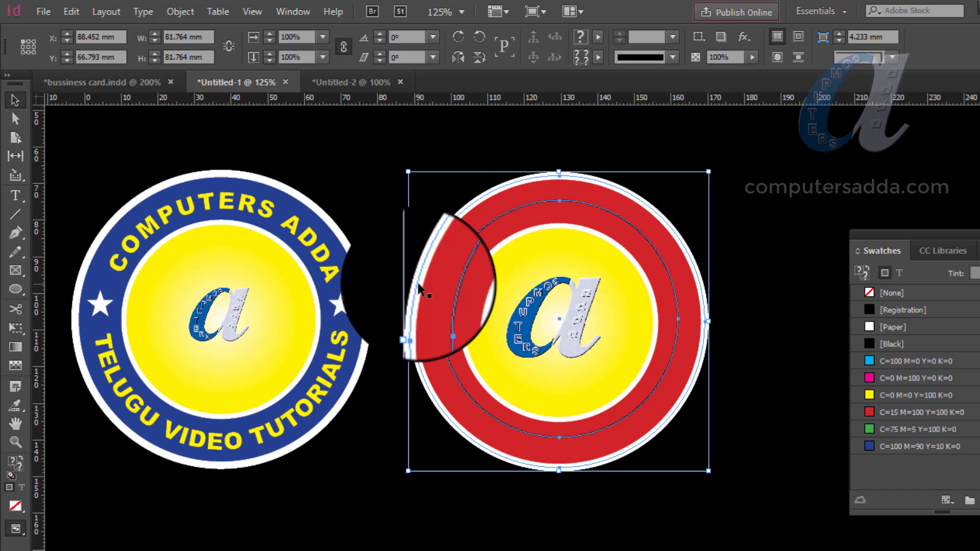
click(293, 11)
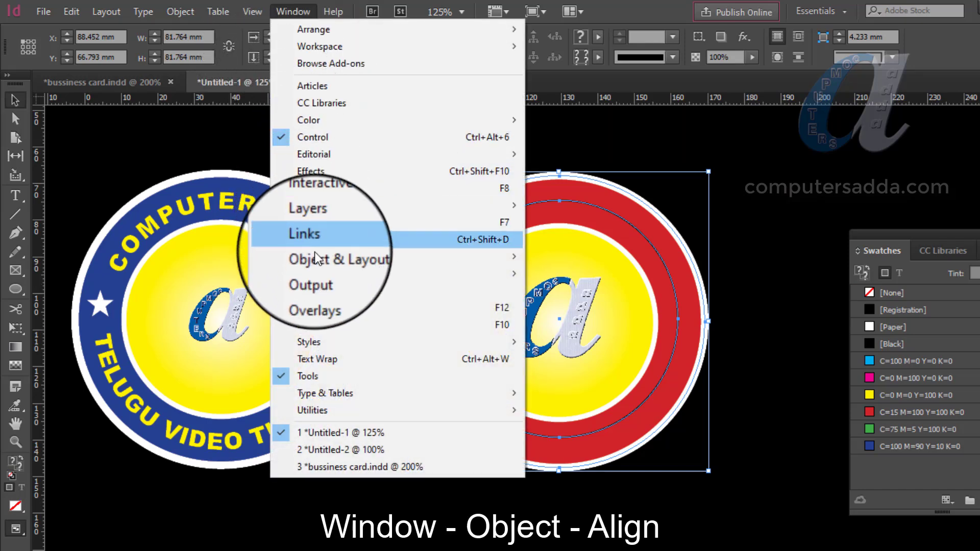
mouse_move(456, 256)
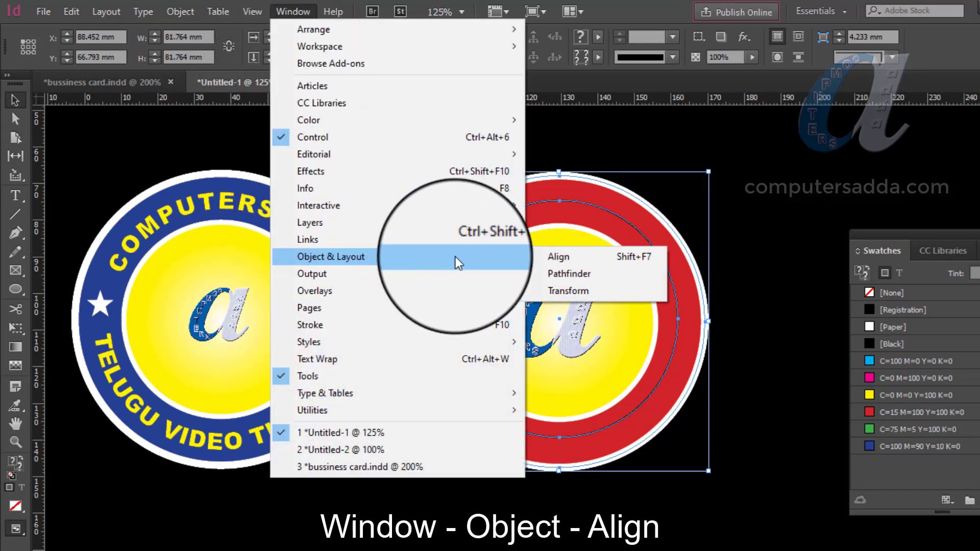
click(561, 258)
drag(799, 342, 783, 51)
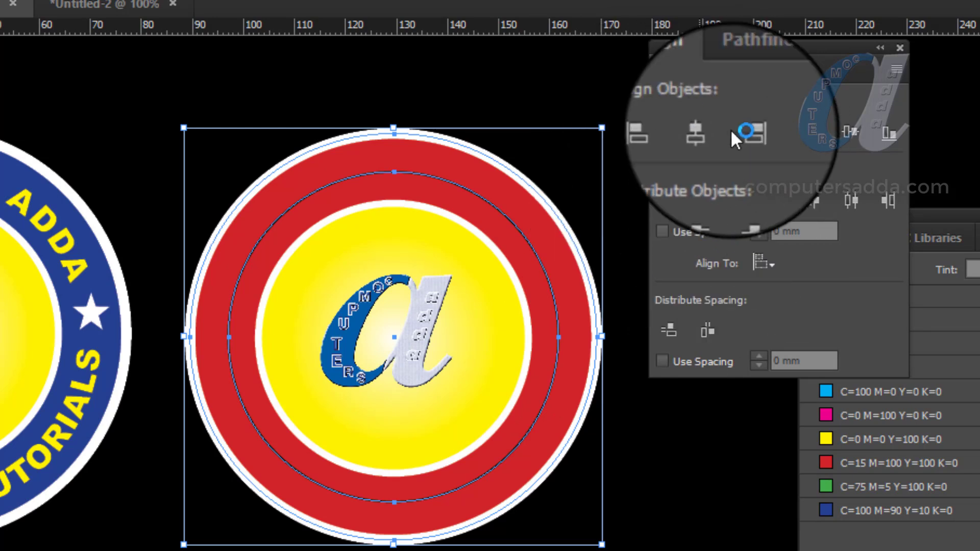
click(751, 136)
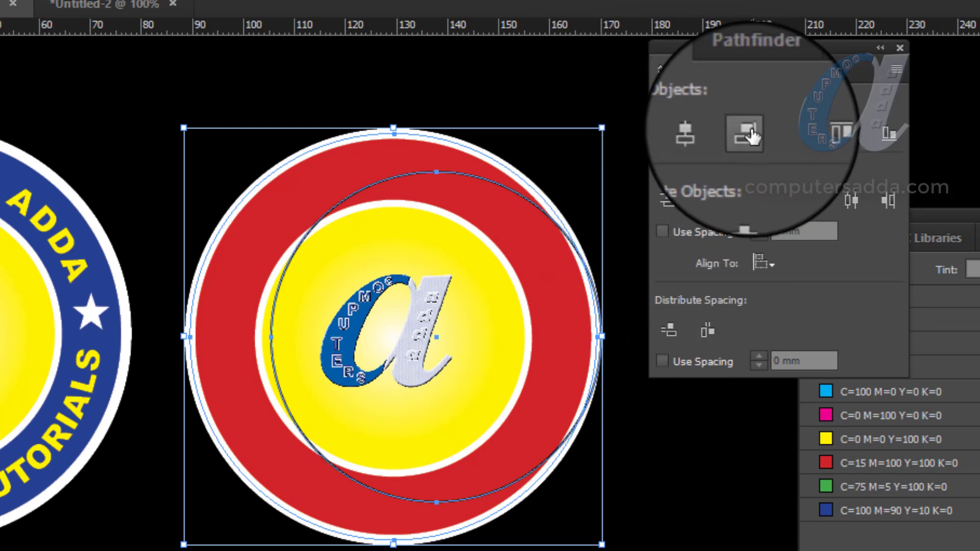
click(667, 131)
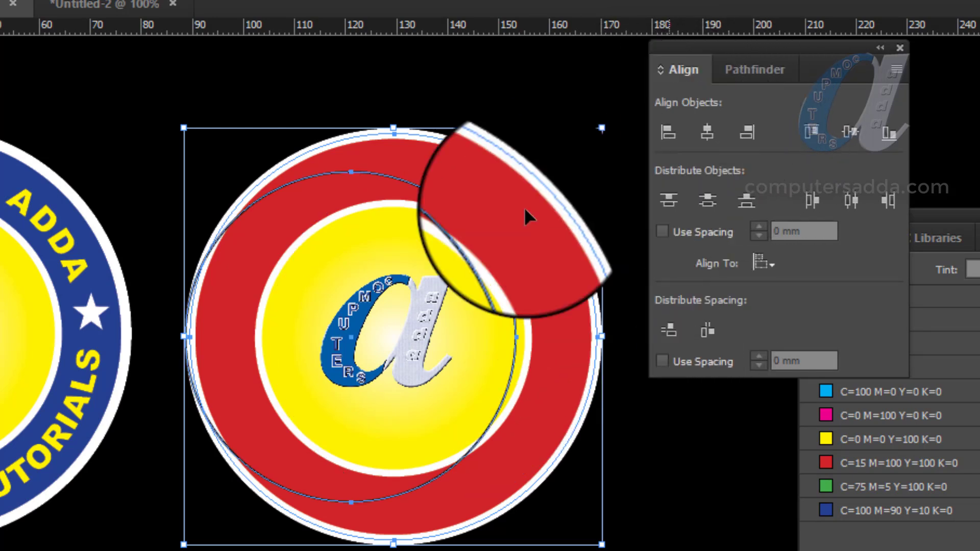
click(707, 134)
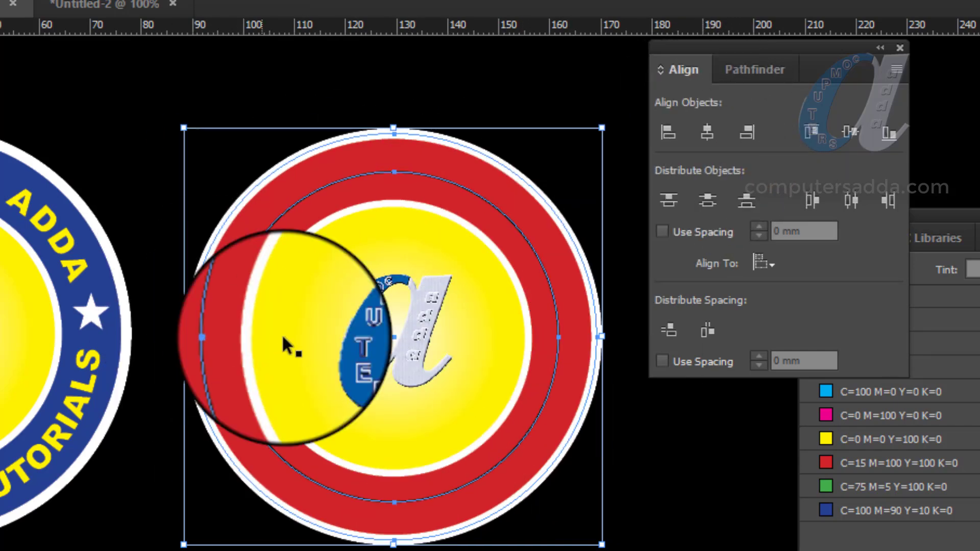
click(900, 48)
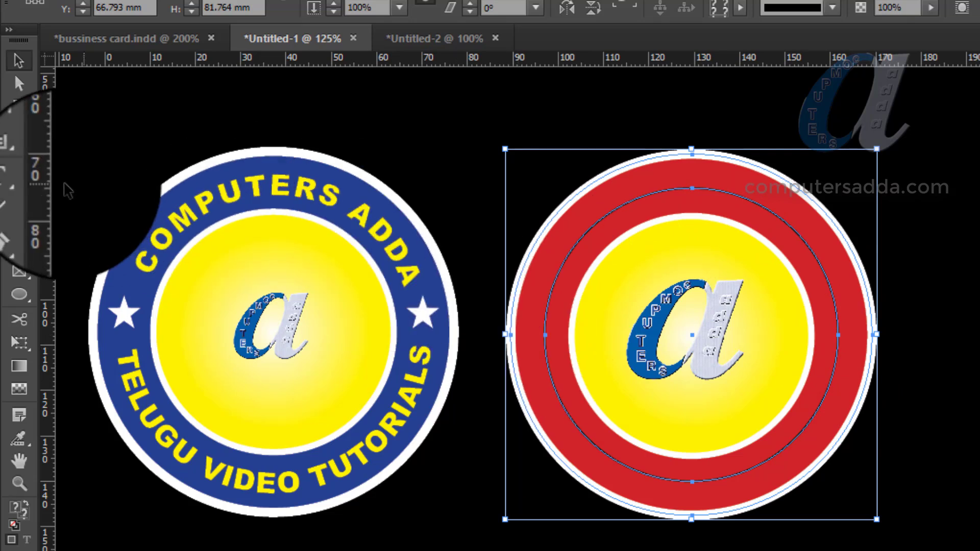
- Add the text COMPUTERS ADDA along the upper part of the 65 mm circle with the Type on a Path tool
click(20, 180)
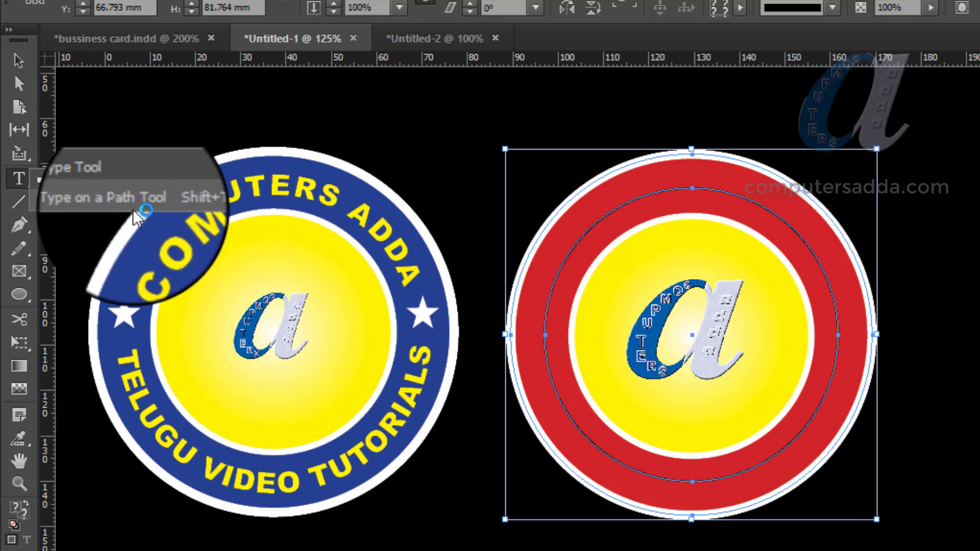
click(94, 204)
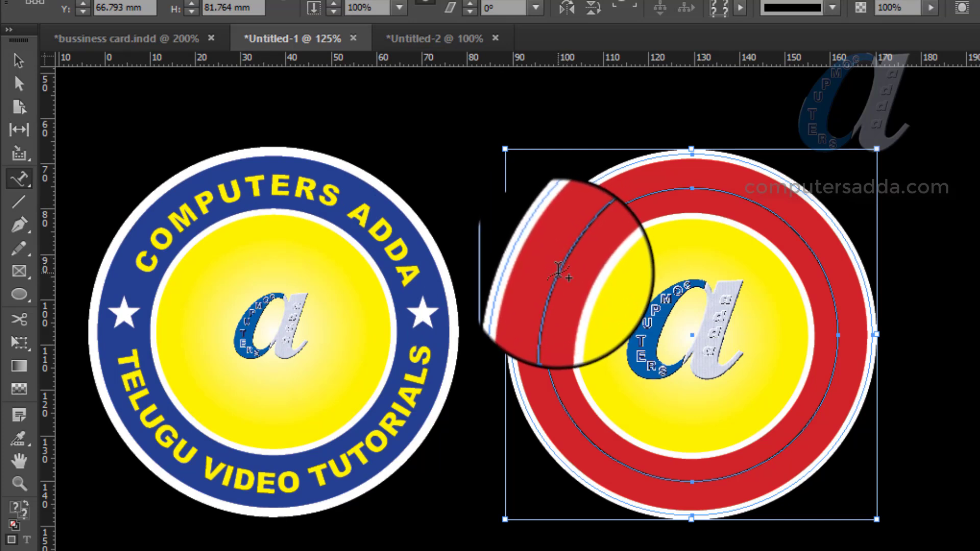
click(559, 272)
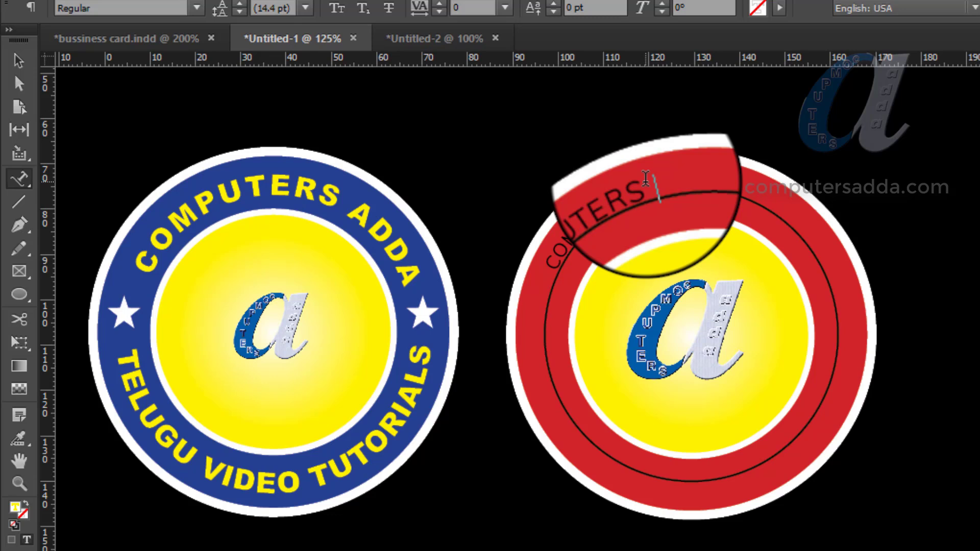
text(COMPUTERS ADDA)
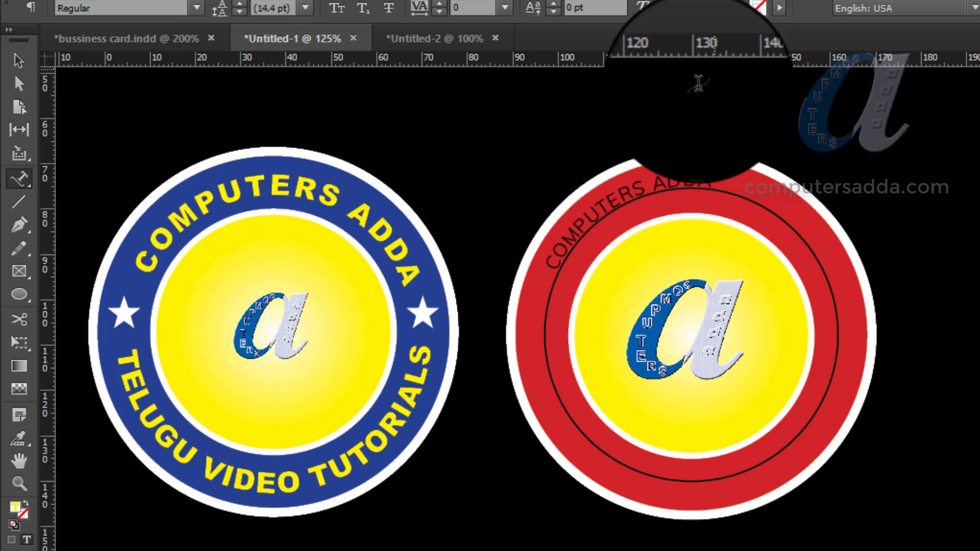
- Format the curved COMPUTERS ADDA text at 18 pt in Arial Black
drag(713, 178, 551, 269)
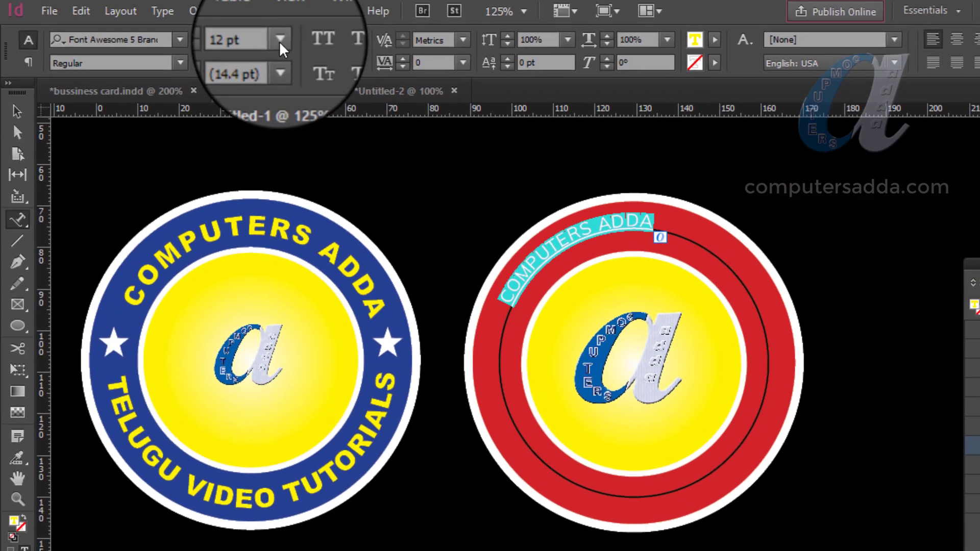
click(280, 40)
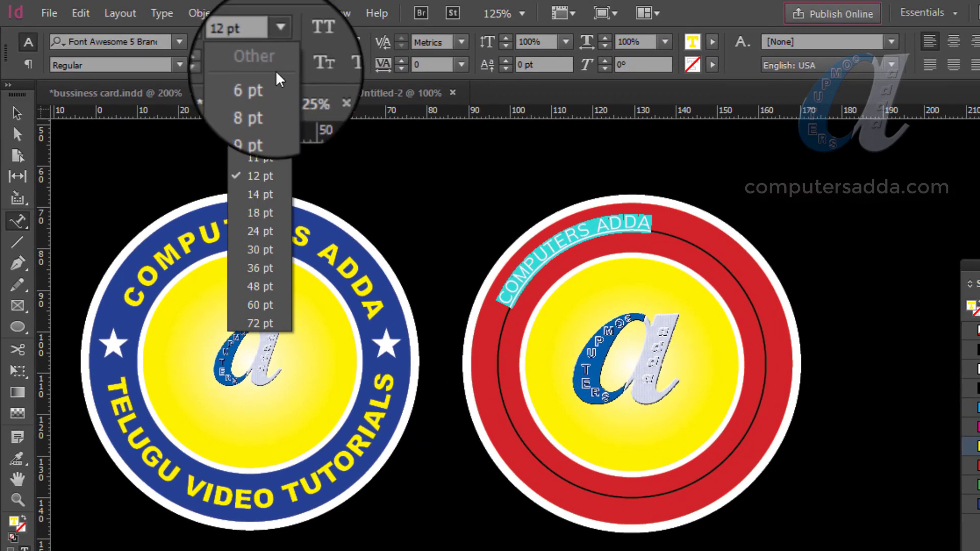
click(258, 207)
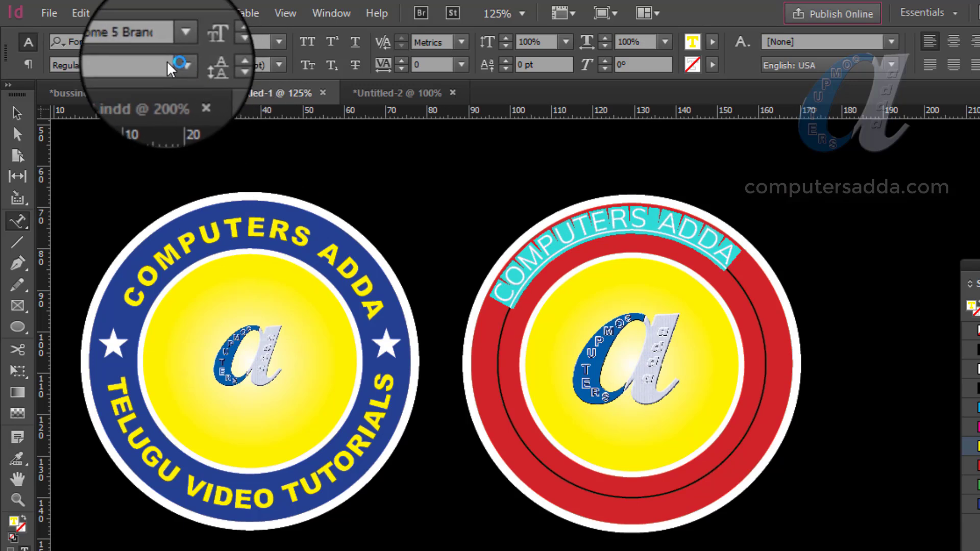
click(163, 43)
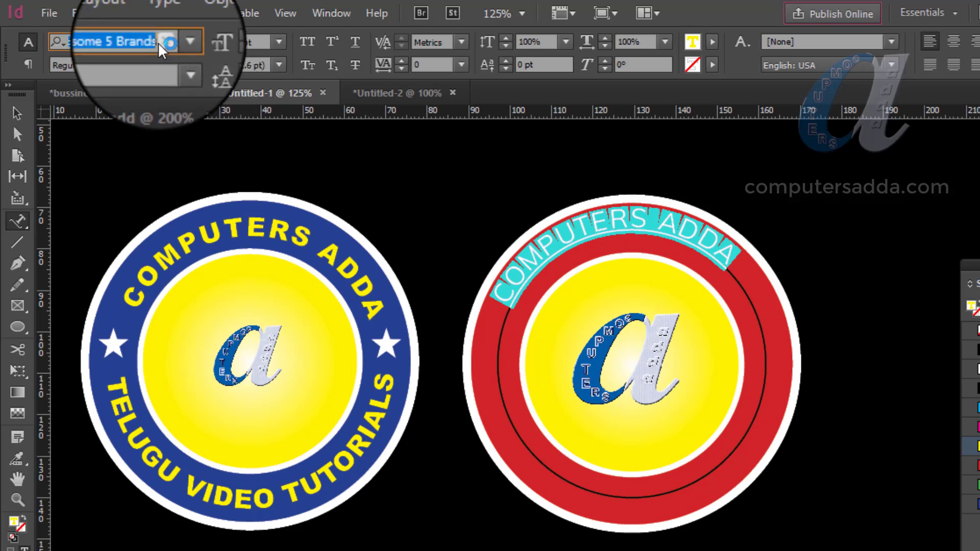
text(AR)
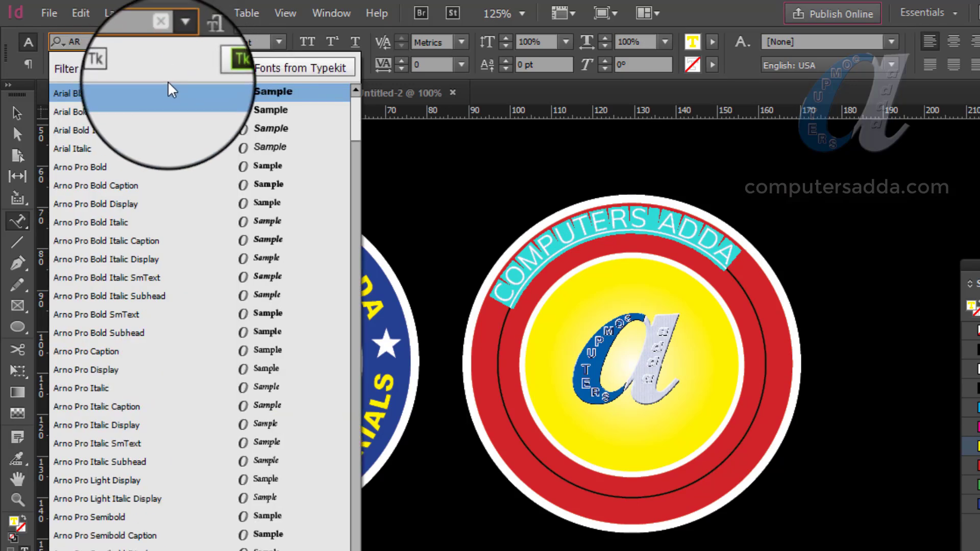
click(93, 94)
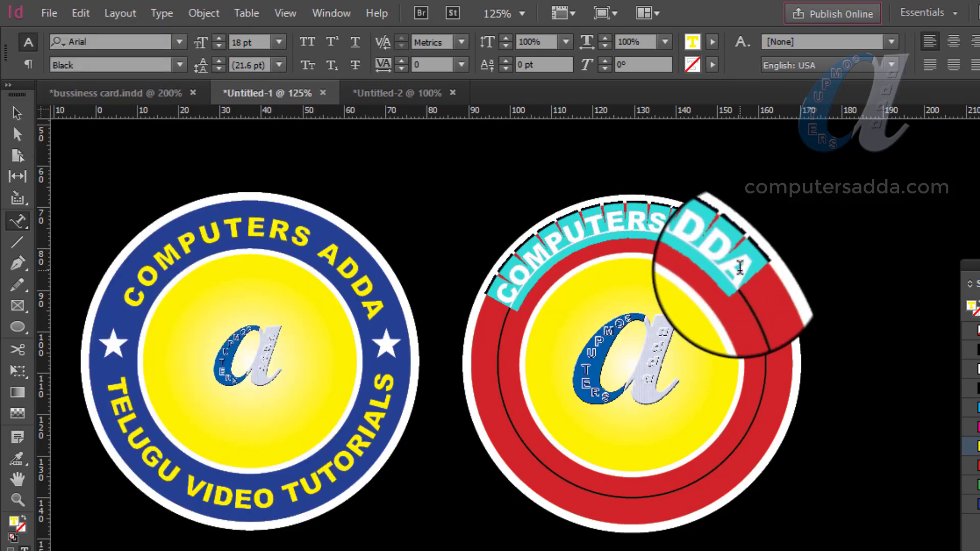
click(745, 276)
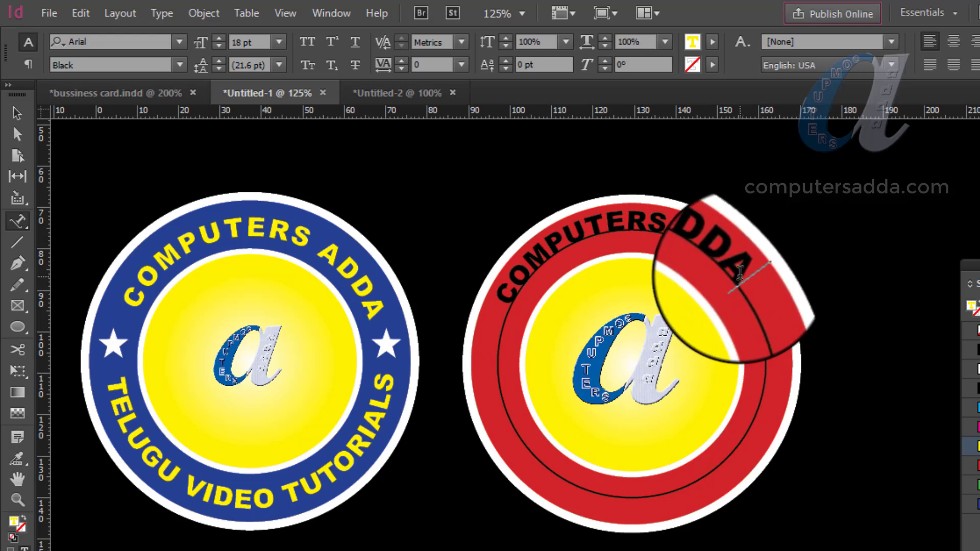
- Open the Type on a Path options for the whole curved COMPUTERS ADDA text, keeping the badge in view
key(ctrl+a)
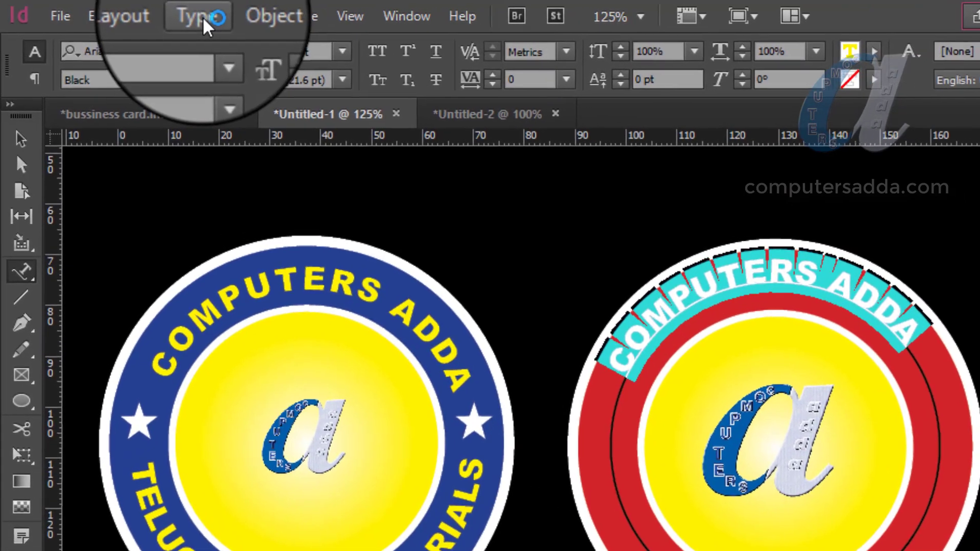
click(164, 14)
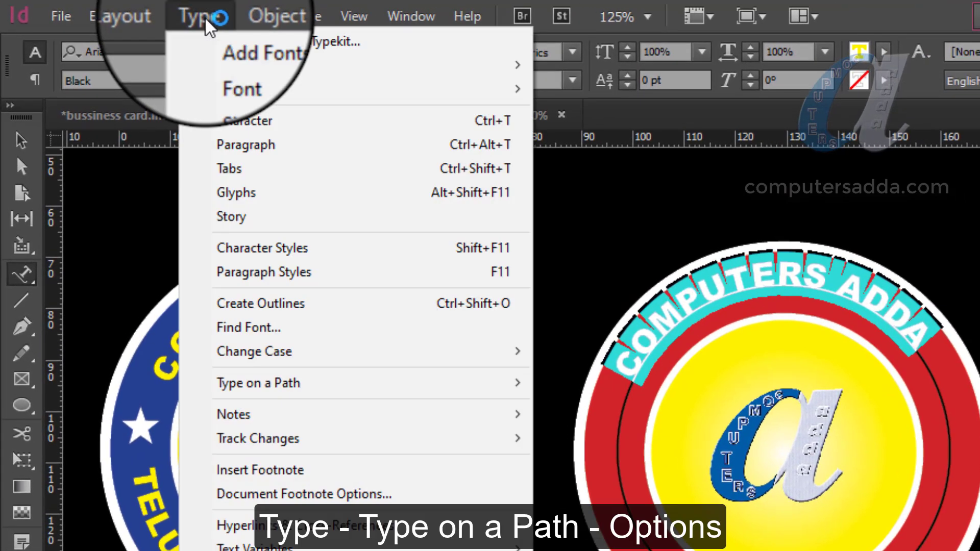
mouse_move(321, 390)
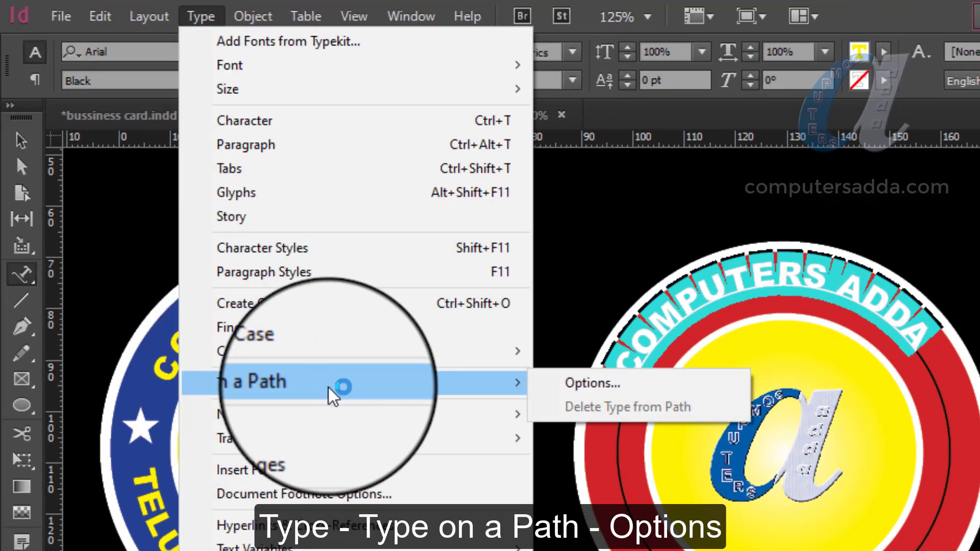
click(583, 393)
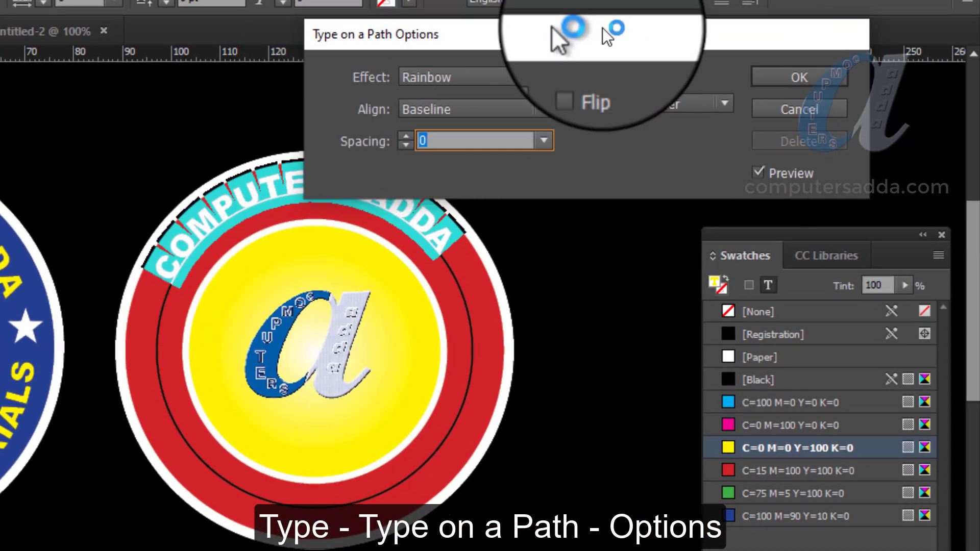
drag(579, 29, 563, 0)
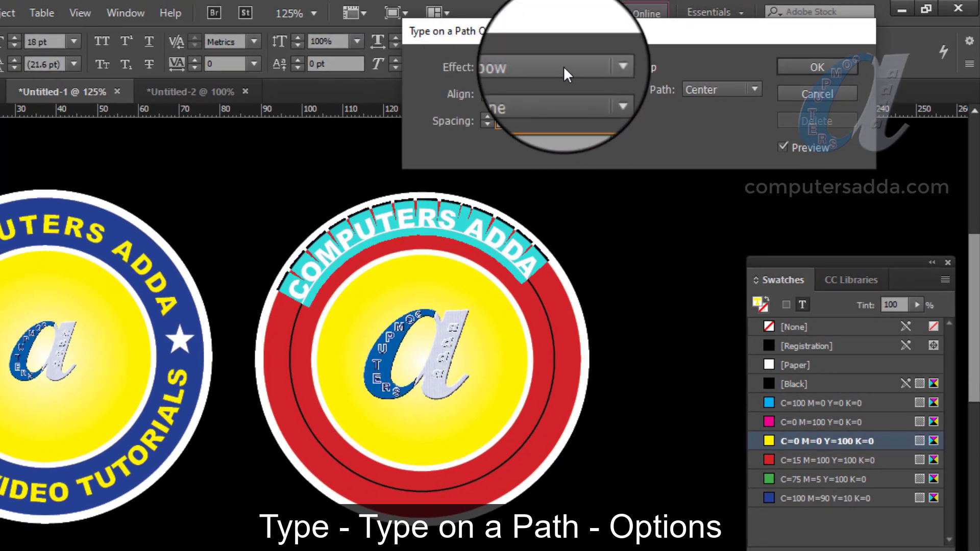
- Try the Skew and 3D Ribbon effects on the curved COMPUTERS ADDA text, and return it to Rainbow
click(526, 22)
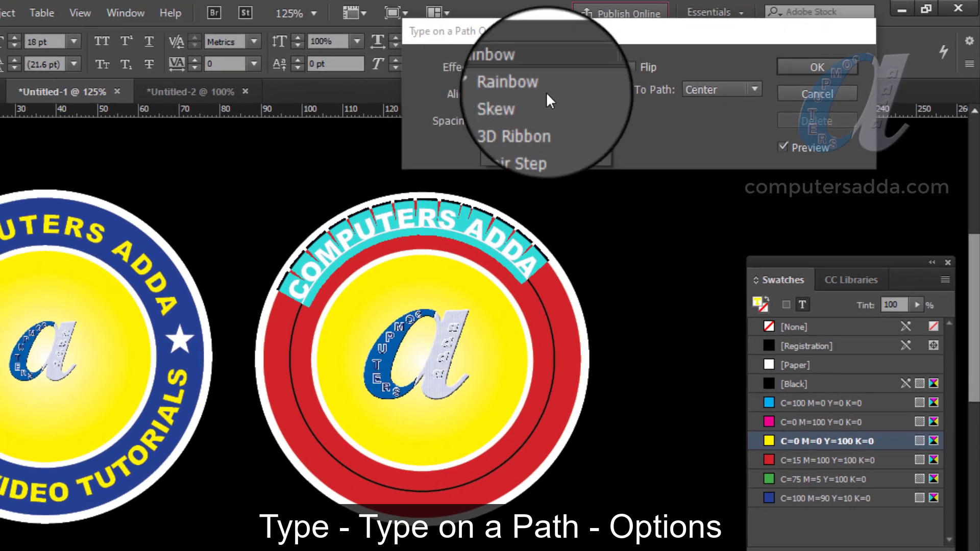
click(533, 102)
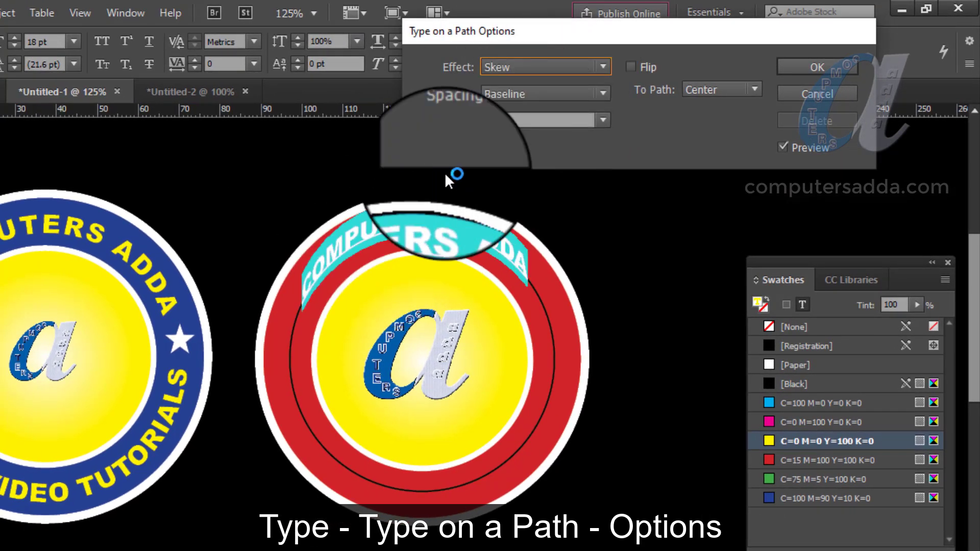
click(540, 65)
click(531, 121)
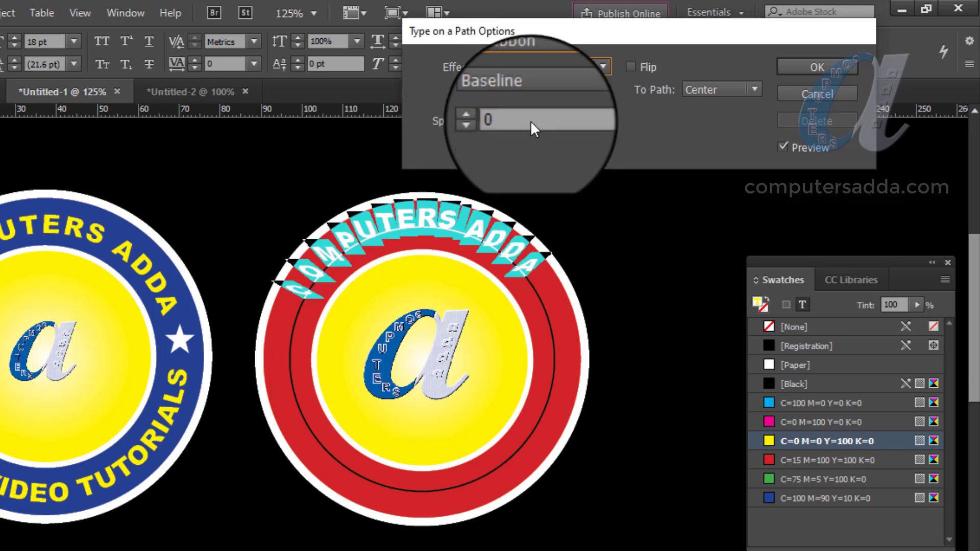
click(560, 69)
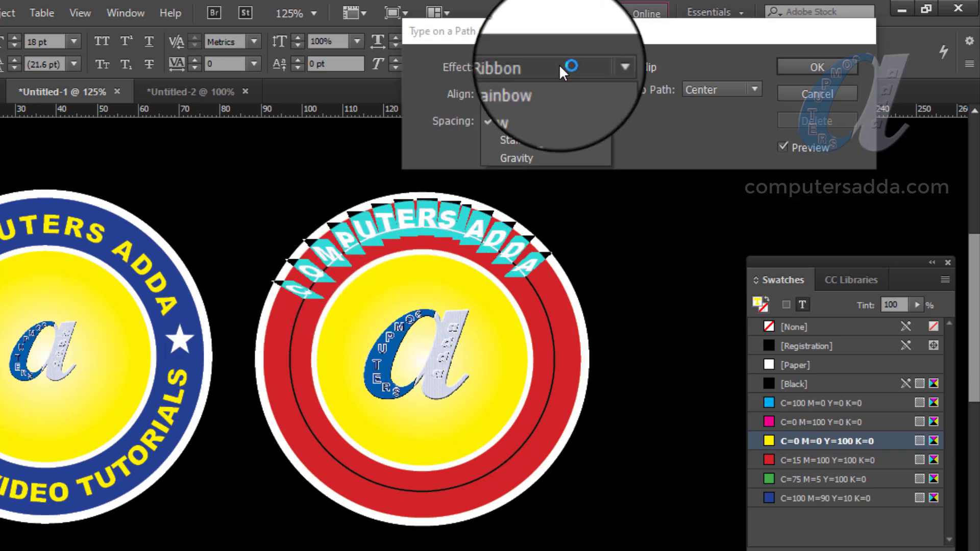
click(533, 87)
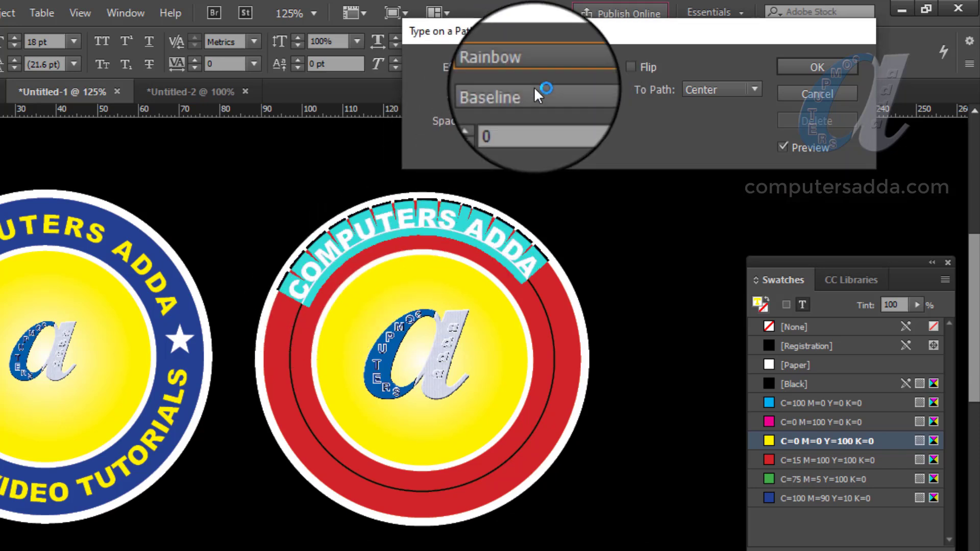
- Set the curved COMPUTERS ADDA text's path alignment to Center
click(523, 94)
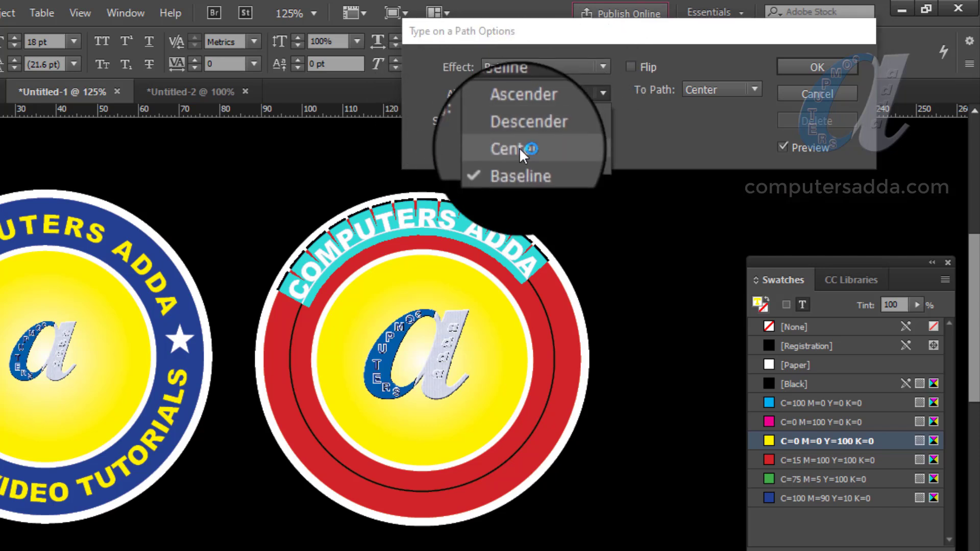
click(519, 148)
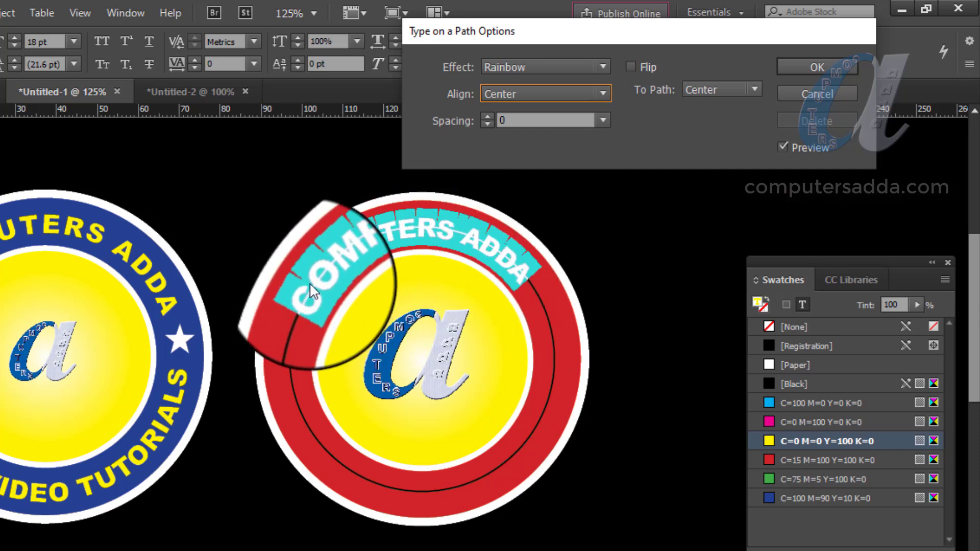
- Try different path spacing values on the curved COMPUTERS ADDA text, going down to -10 and up to 4
click(488, 125)
click(487, 125)
click(488, 125)
click(488, 125)
click(487, 125)
click(487, 125)
click(487, 125)
click(487, 121)
click(488, 120)
click(488, 113)
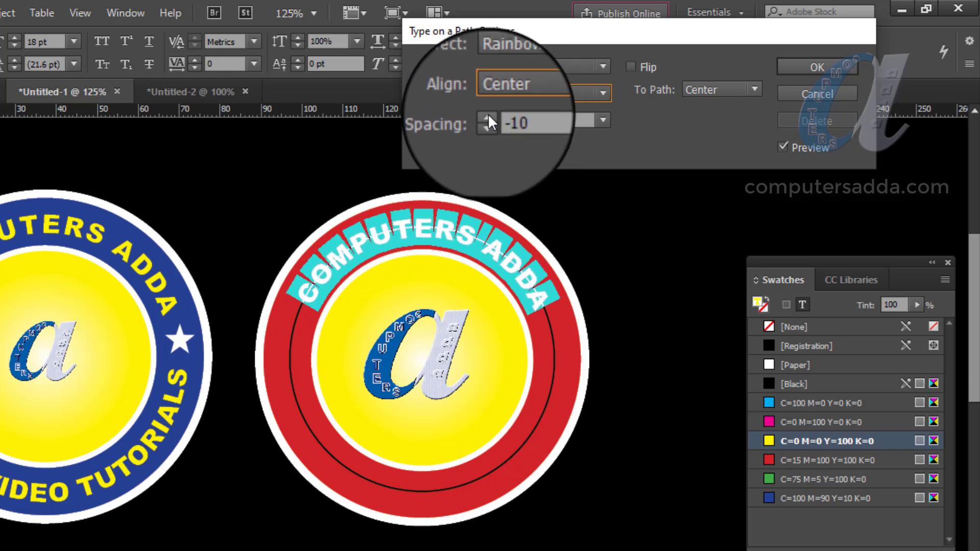
click(488, 117)
click(488, 118)
click(487, 117)
click(488, 118)
click(488, 117)
click(487, 117)
click(488, 118)
click(488, 117)
click(488, 118)
click(488, 117)
click(488, 118)
click(488, 117)
click(488, 117)
click(487, 117)
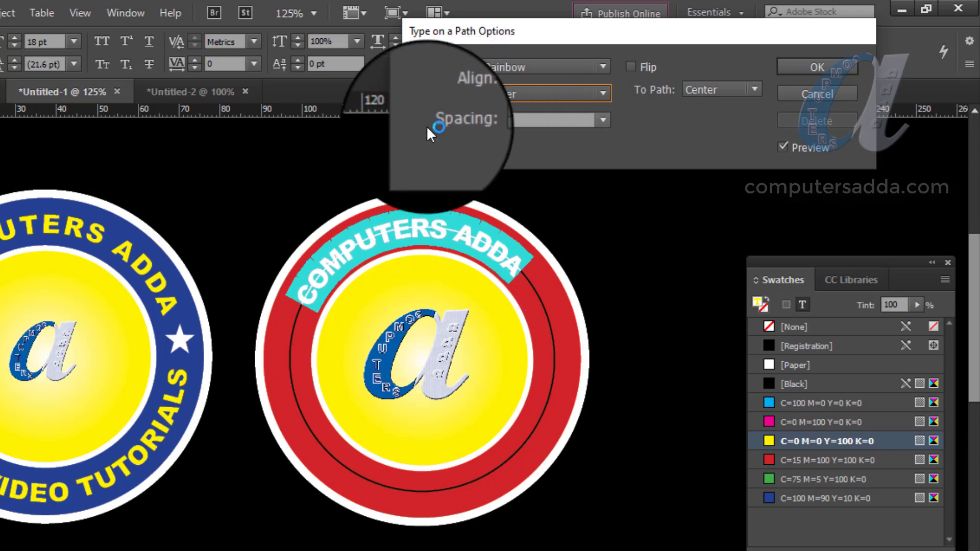
- Set the curved text's path spacing to -5 and apply the path options
double_click(514, 121)
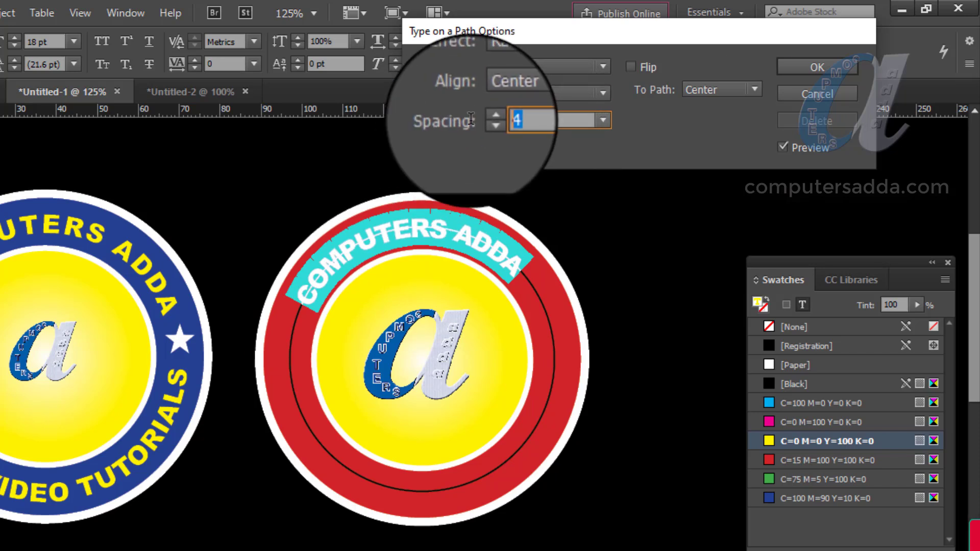
text(-5)
key(Return)
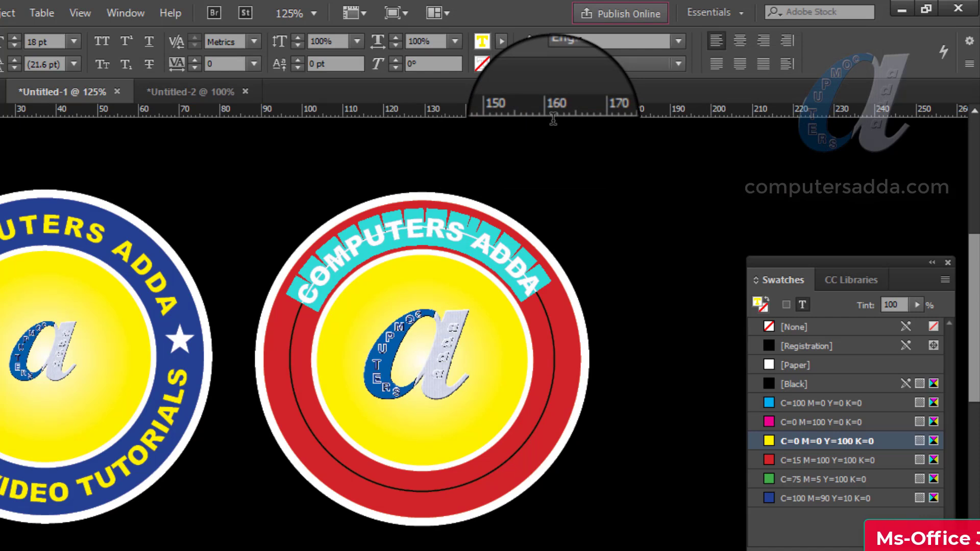
- Set the stroke weight of the circle carrying the COMPUTERS ADDA text to 0 pt
key(Escape)
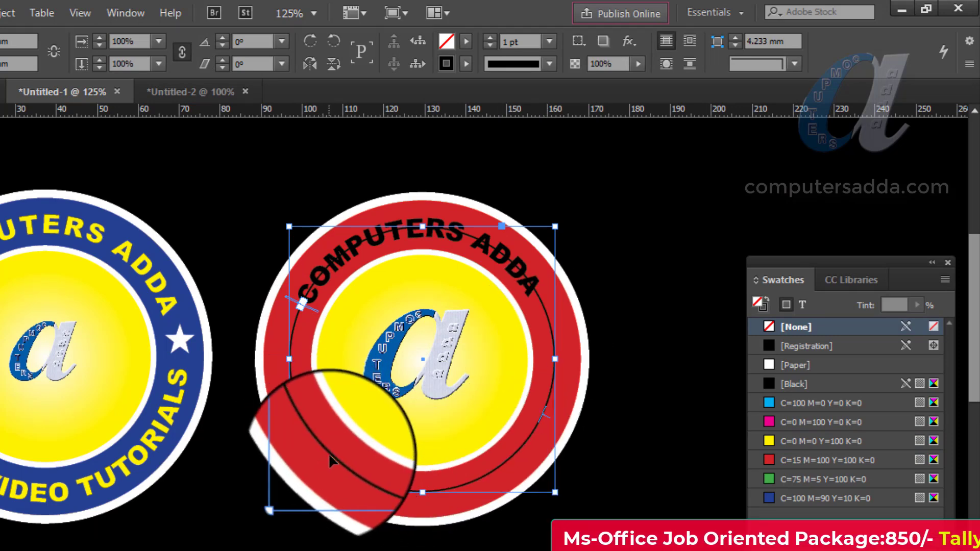
click(549, 41)
click(540, 59)
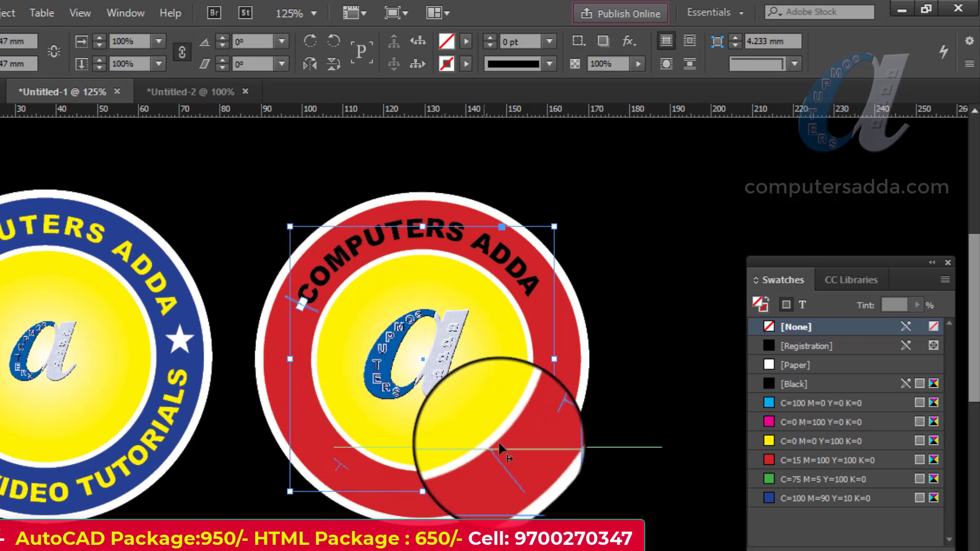
- Slide the COMPUTERS ADDA text's start and end brackets along the circle until the text is centred over the upper ring
drag(549, 313, 379, 253)
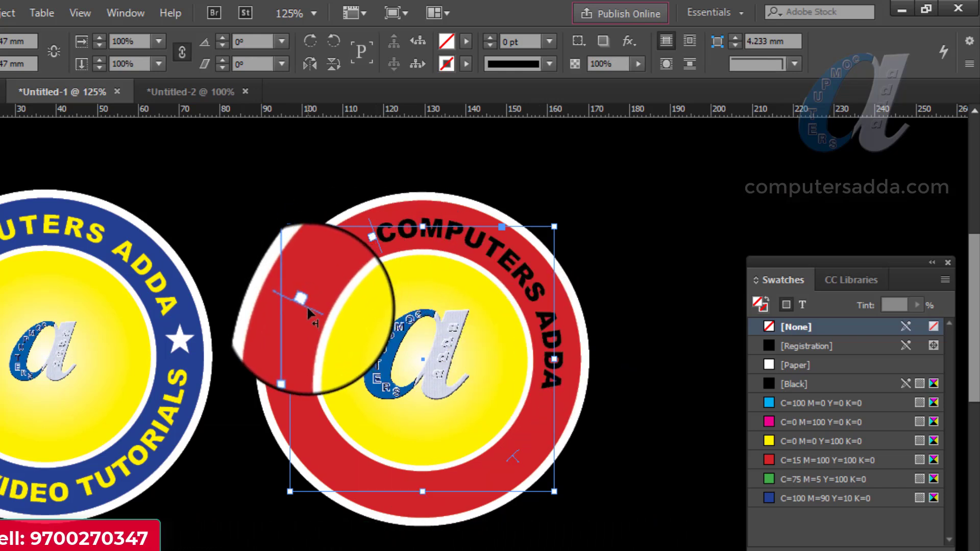
drag(307, 305, 559, 363)
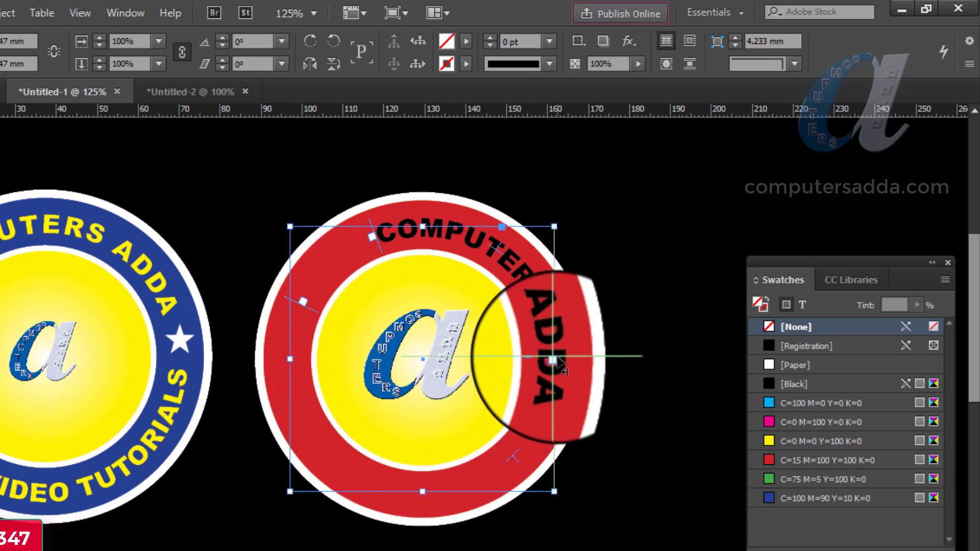
drag(378, 240, 306, 359)
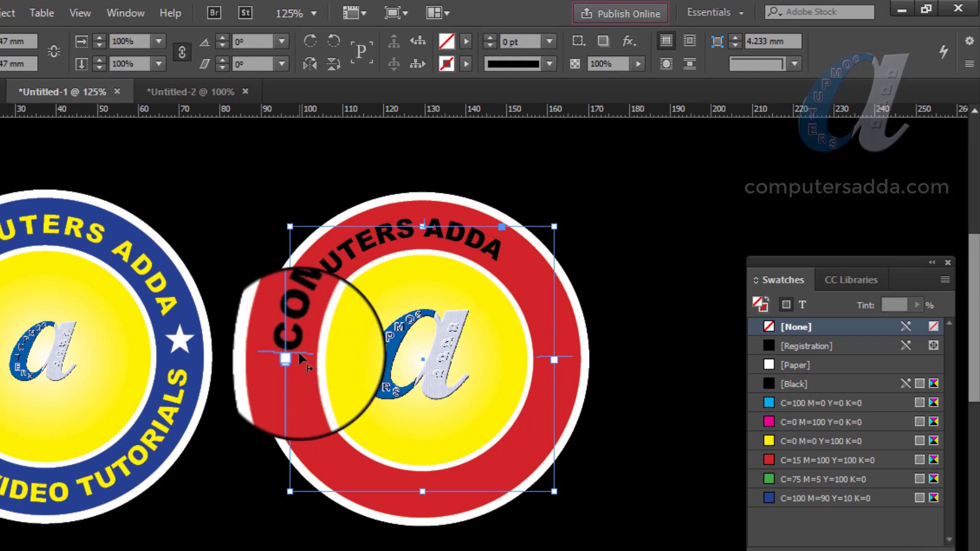
drag(298, 351, 302, 332)
drag(311, 317, 310, 316)
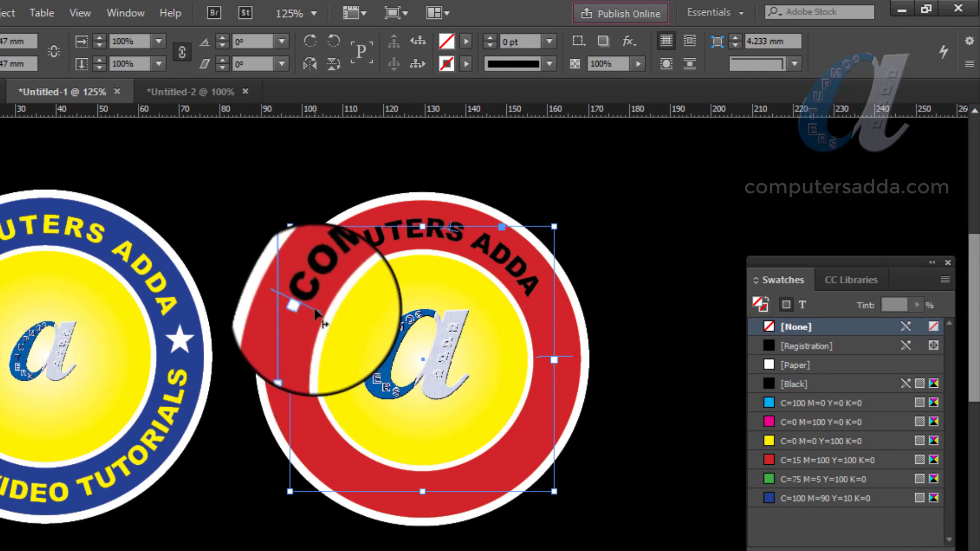
drag(310, 308, 315, 304)
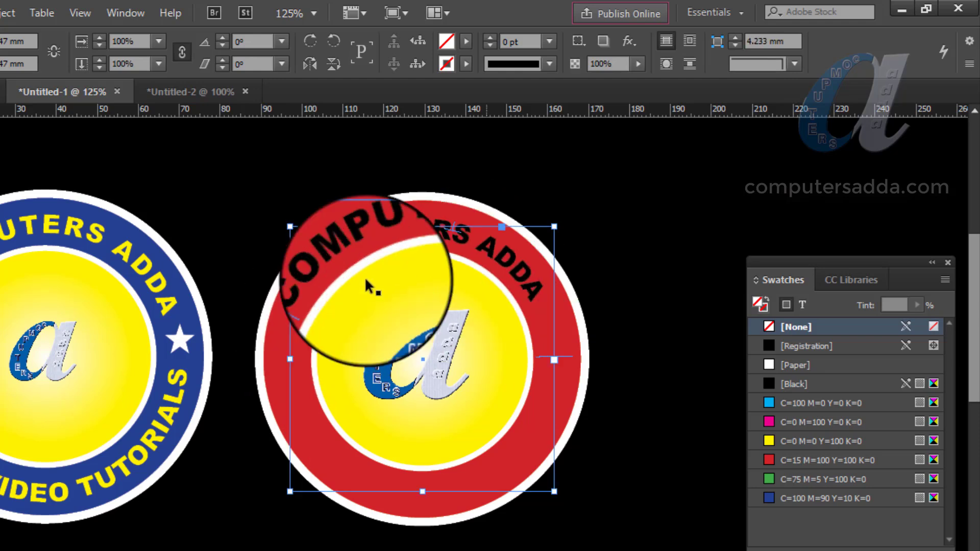
- Fill the whole COMPUTERS ADDA text with the [Paper] swatch and deselect it
double_click(357, 238)
key(ctrl+a)
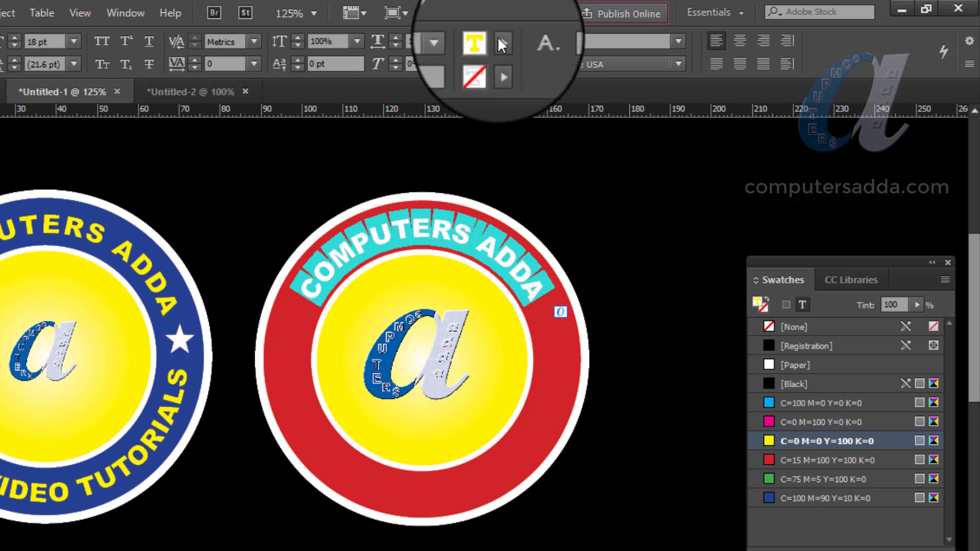
click(502, 41)
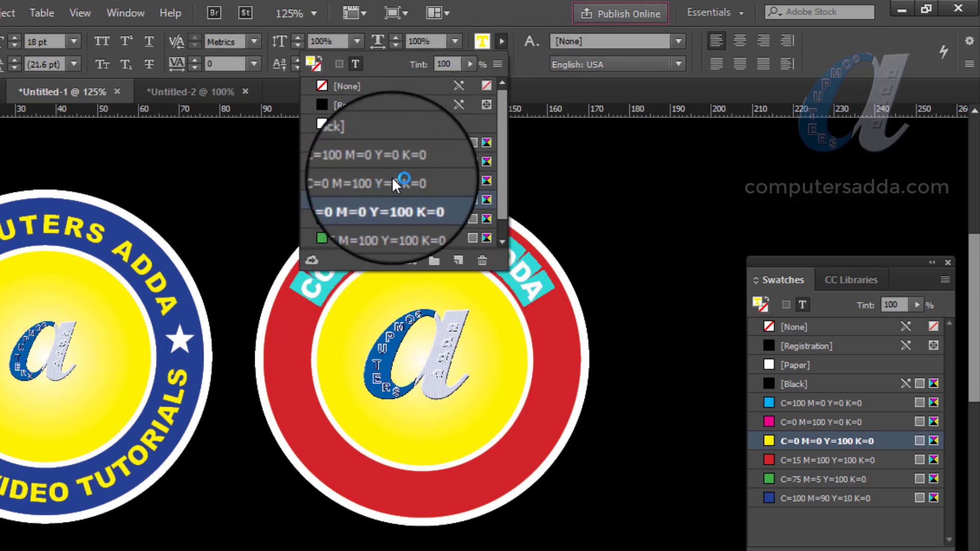
click(351, 124)
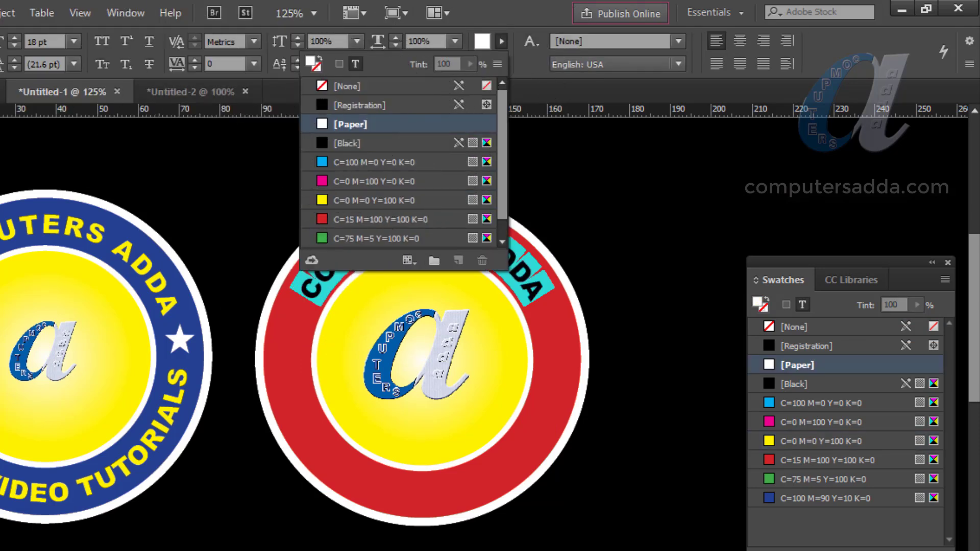
key(Escape)
click(610, 192)
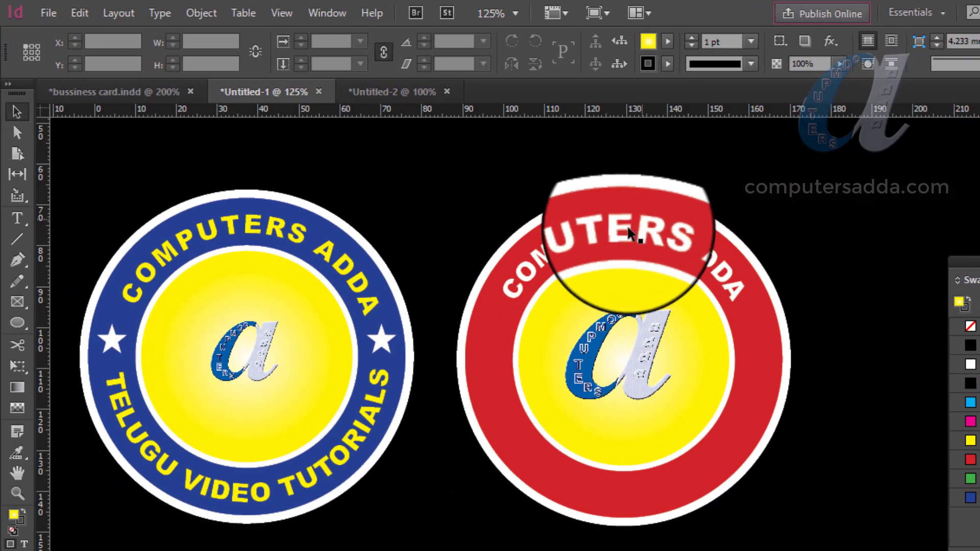
- Duplicate the curved COMPUTERS ADDA text and place the copy outside the red badge, beside its lower right
click(425, 226)
click(627, 225)
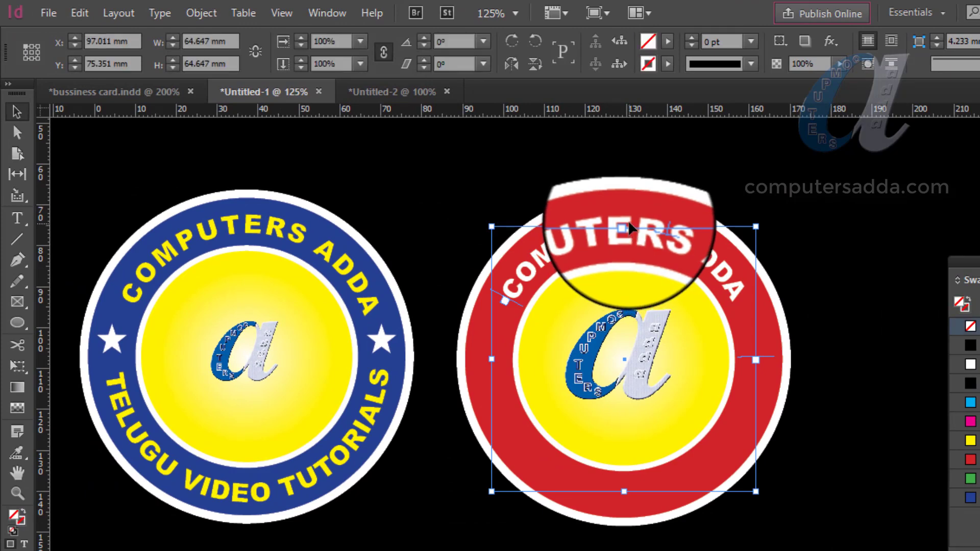
drag(628, 223, 711, 430)
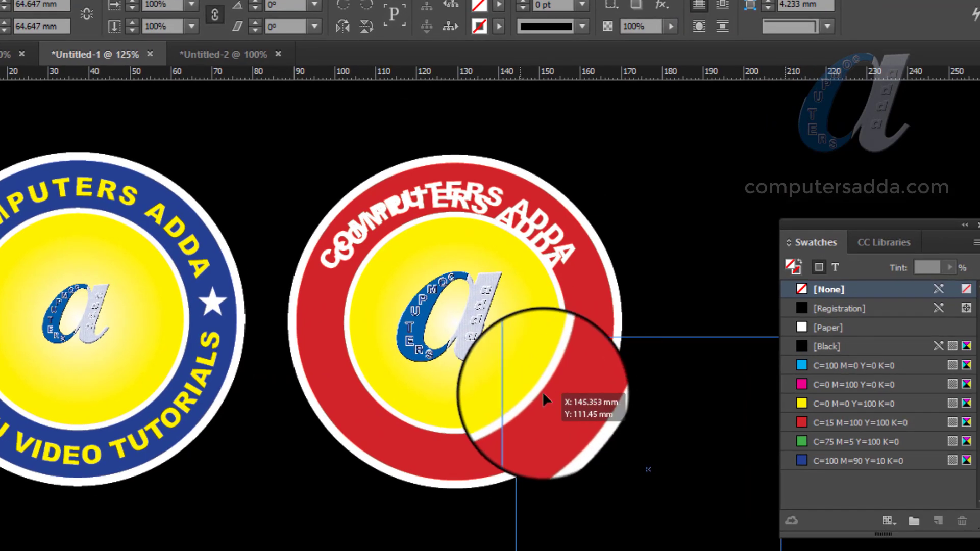
drag(543, 391, 544, 392)
drag(910, 224, 934, 0)
drag(708, 363, 791, 387)
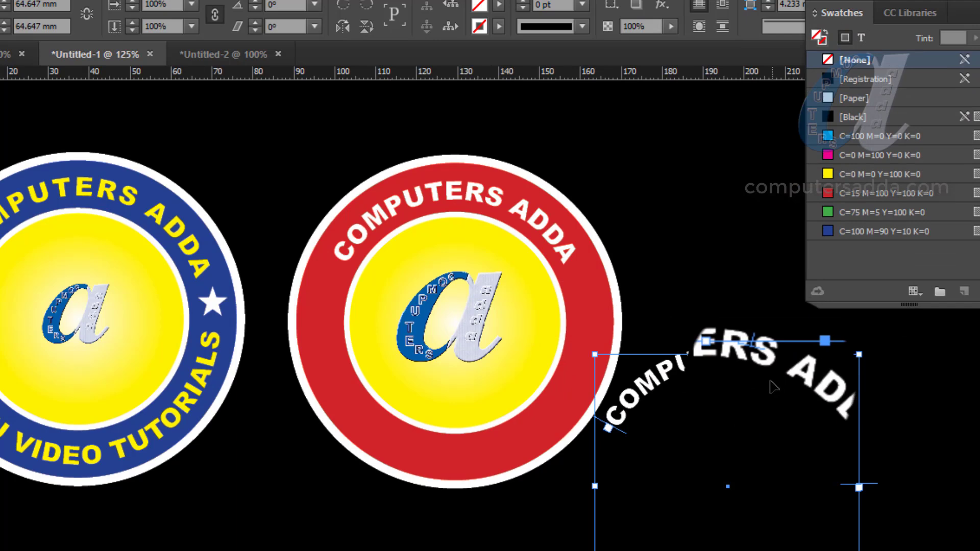
- Flip the duplicated COMPUTERS ADDA text to the inner side of its circle through the Type on a Path options
double_click(651, 377)
key(ctrl+a)
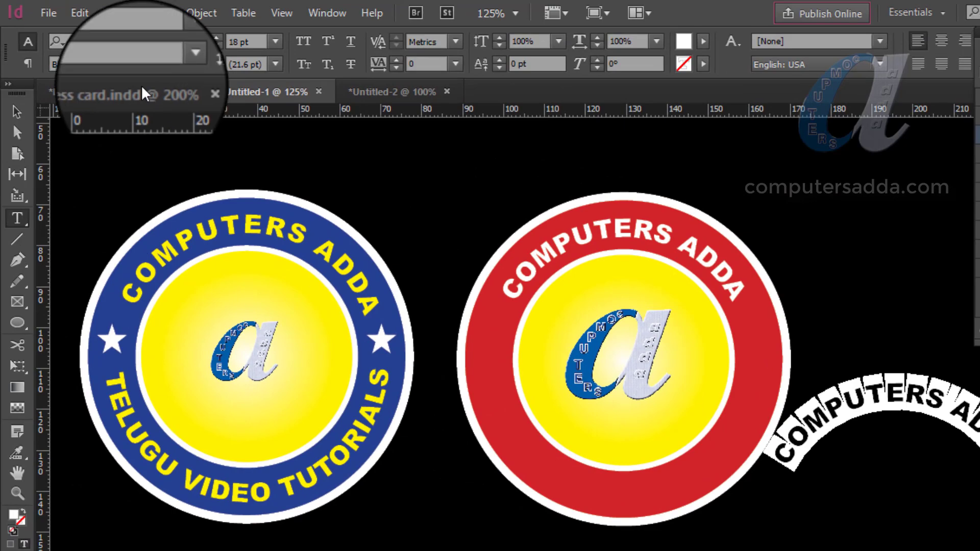
click(155, 14)
mouse_move(220, 305)
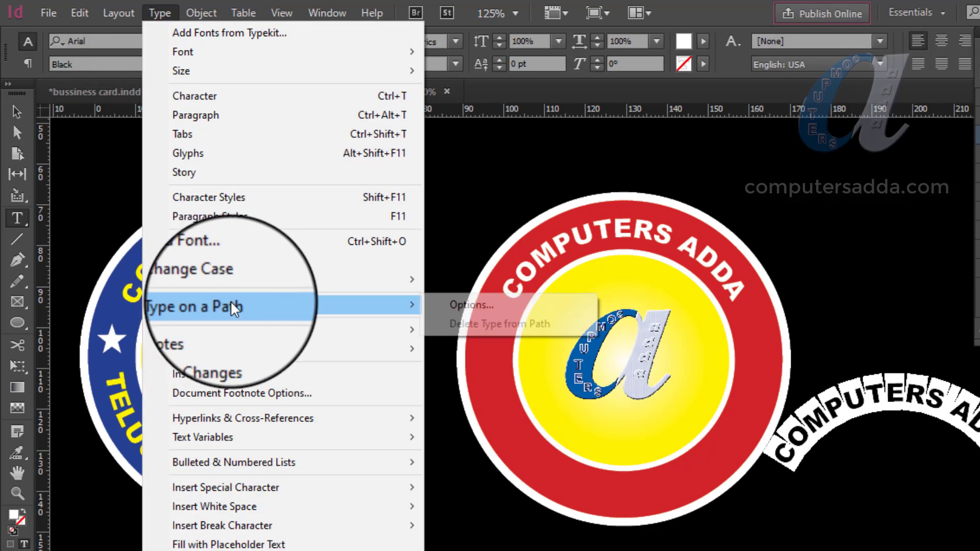
click(441, 308)
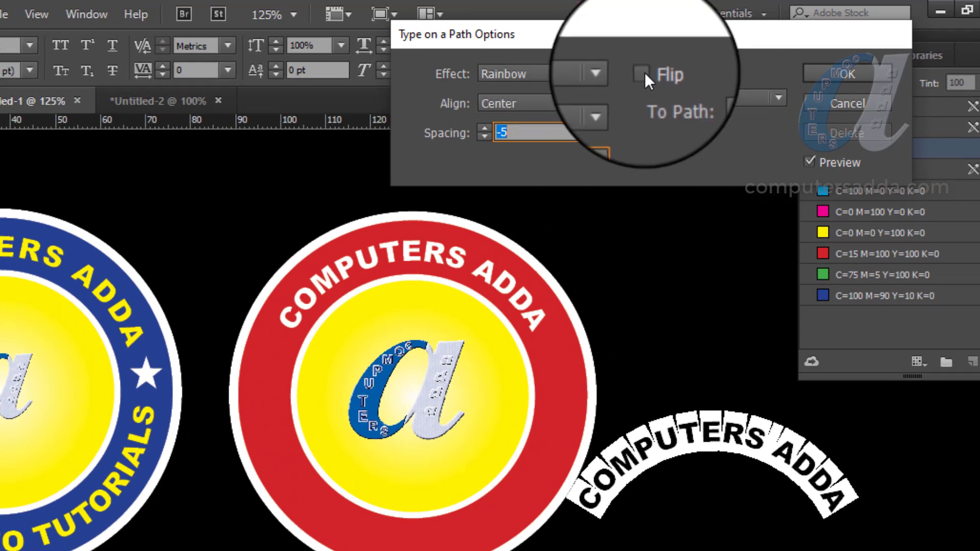
click(644, 71)
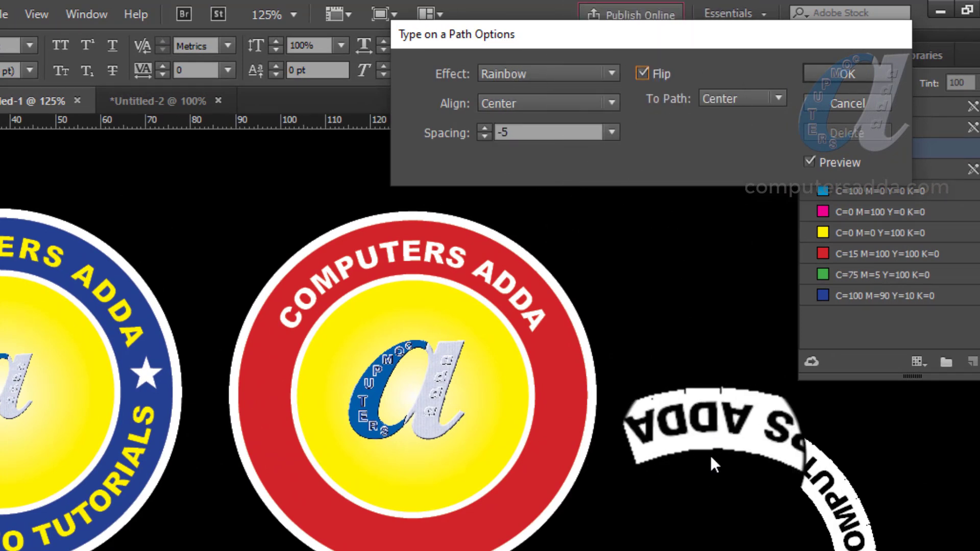
click(844, 74)
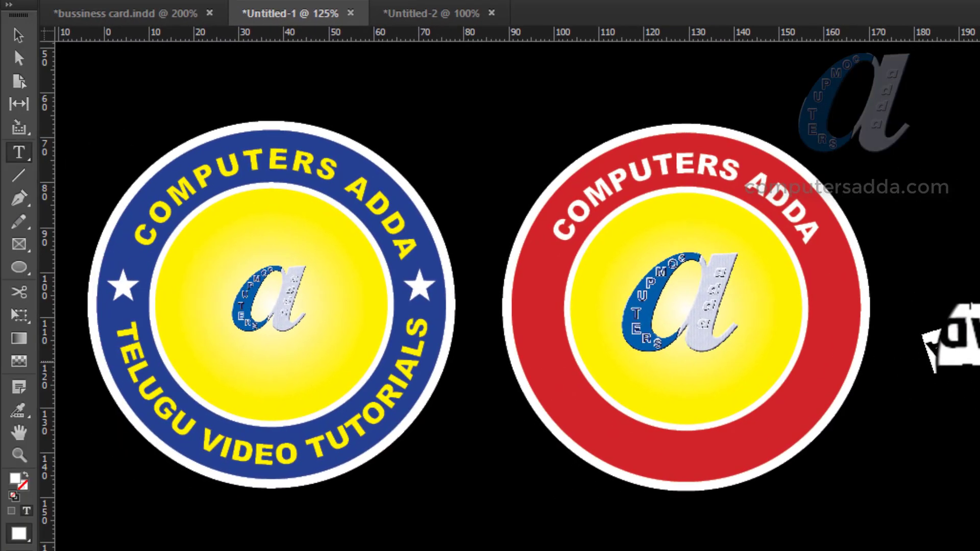
- Move the flipped COMPUTERS ADDA copy onto the red badge and slide its start bracket until the text runs along the lower ring
click(20, 37)
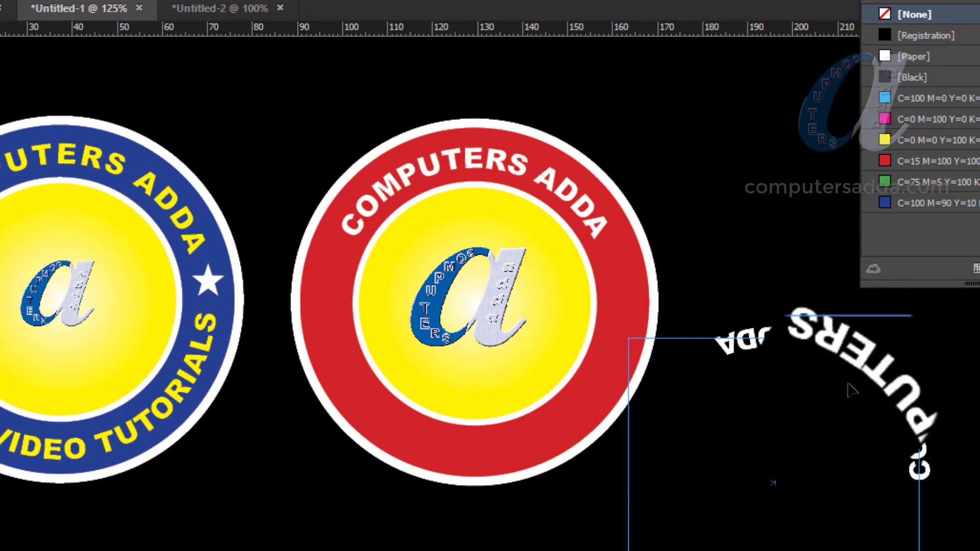
drag(887, 390, 572, 205)
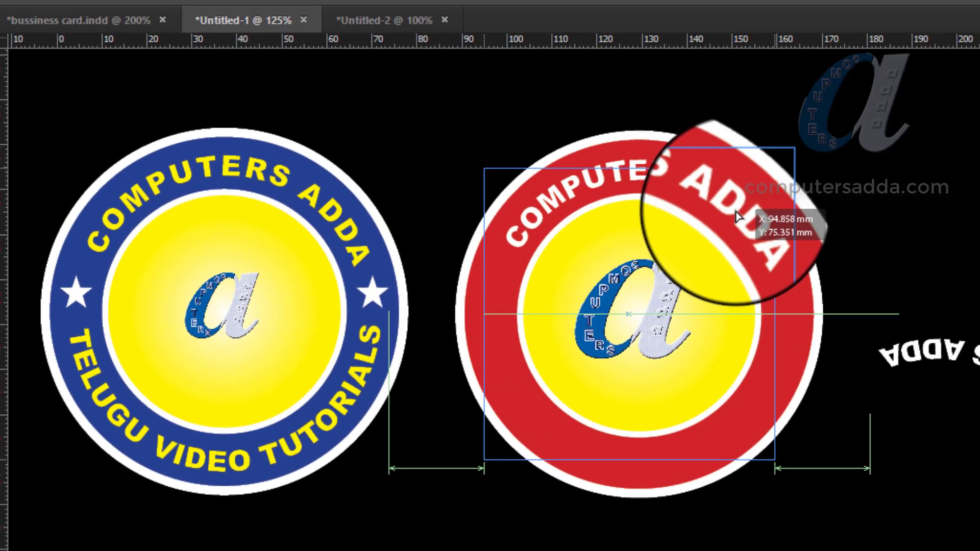
drag(735, 210, 744, 210)
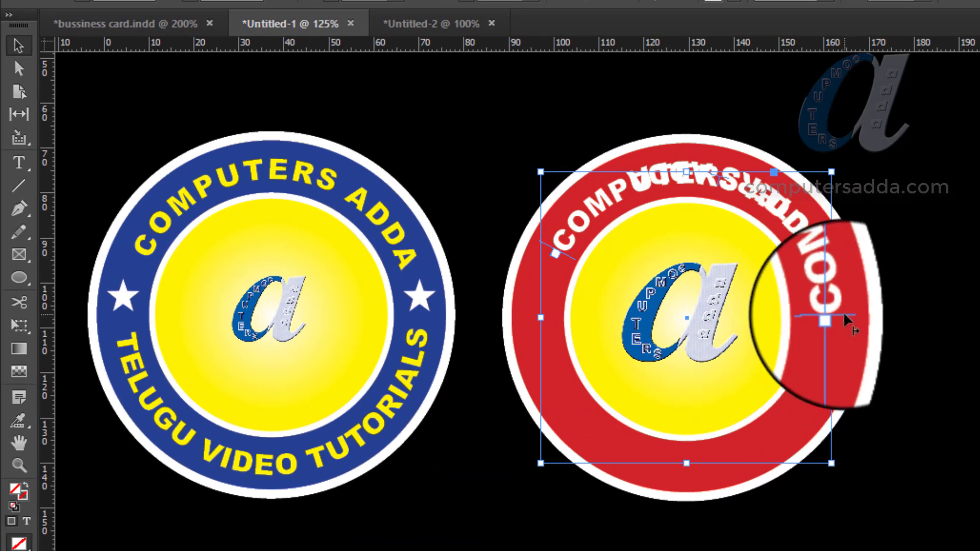
drag(844, 318, 542, 389)
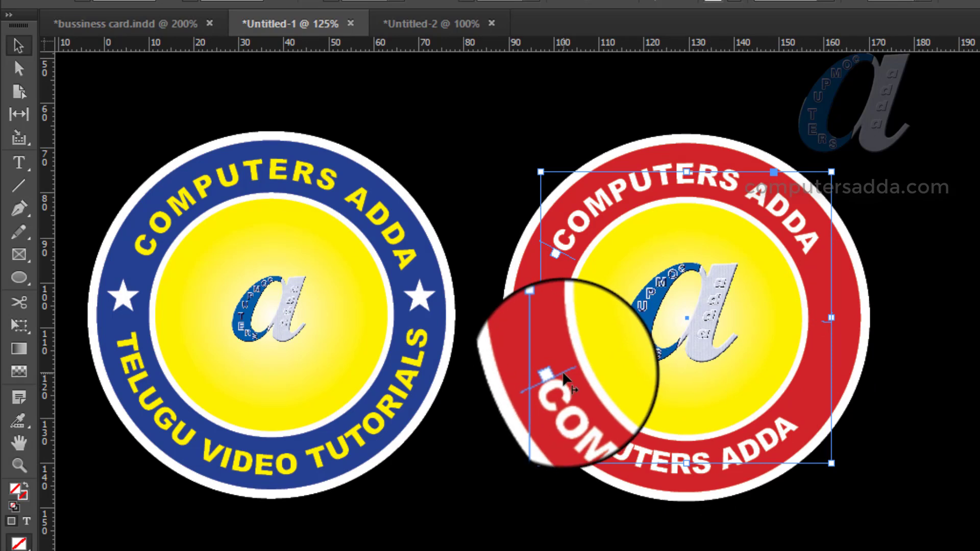
mouse_move(576, 392)
mouse_down()
mouse_move(580, 403)
mouse_move(555, 385)
mouse_move(601, 394)
mouse_move(571, 391)
mouse_up()
key(Escape)
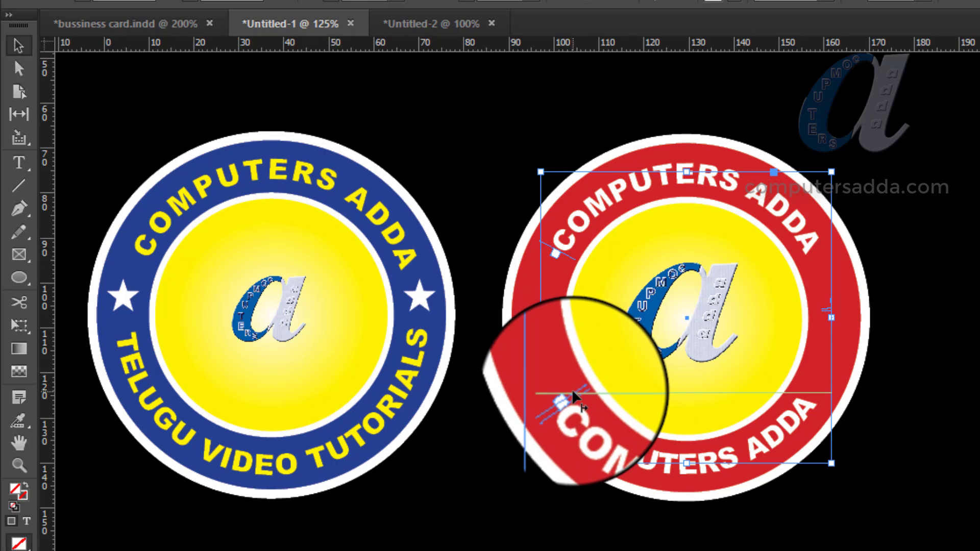
- Replace the lower curved text on the red badge with TELUGU VIDEO TUTORILAS
double_click(760, 447)
key(ctrl+a)
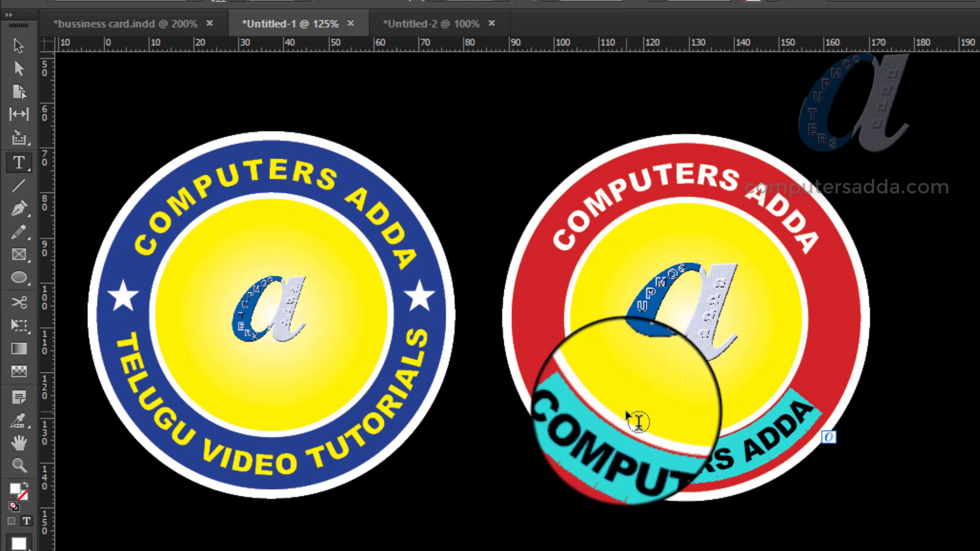
text(TELUGU VIDEO TUTORILAS)
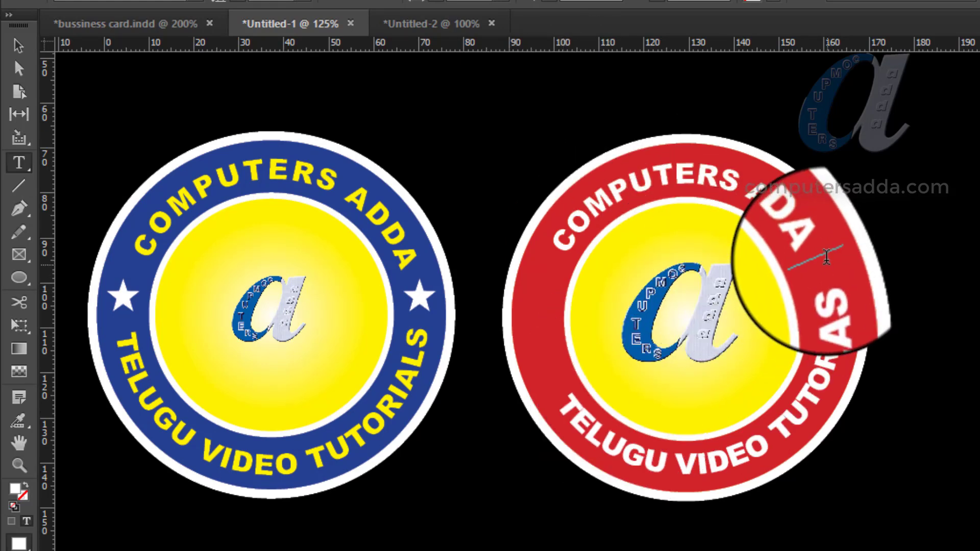
- Slide the lower text's start bracket to centre it on the red ring, nudge it slightly downward, and deselect it
click(18, 46)
click(555, 399)
drag(551, 396, 531, 353)
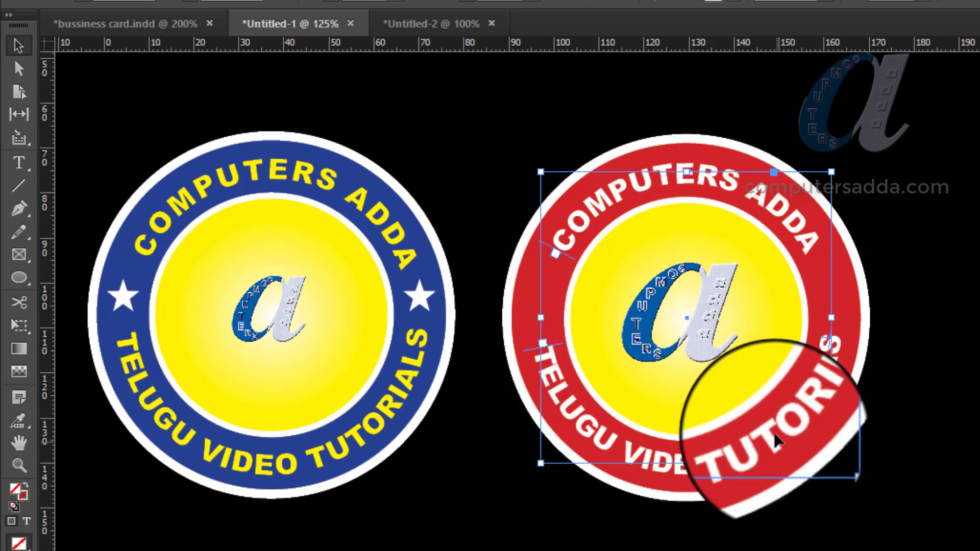
key(Down)
key(Down)
key(Down)
key(Down)
key(Up)
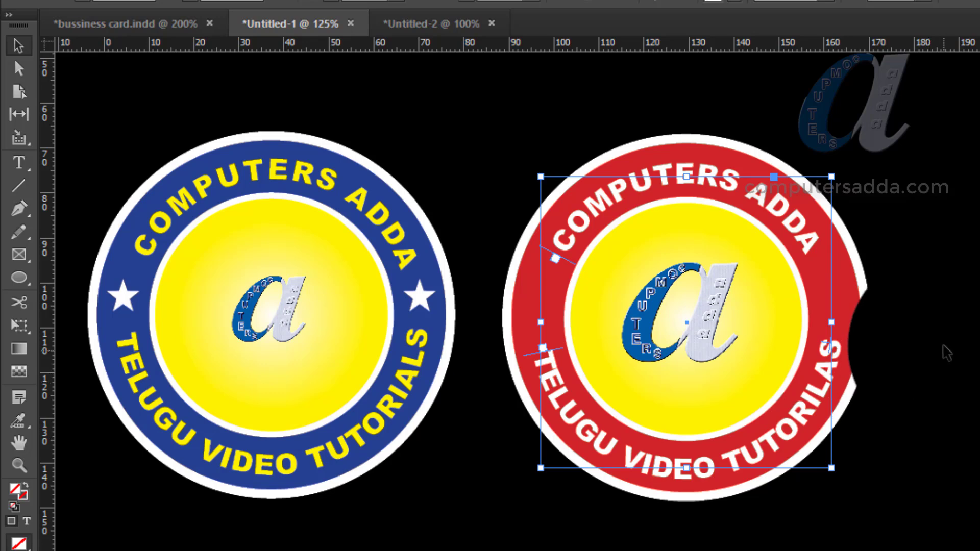
click(939, 349)
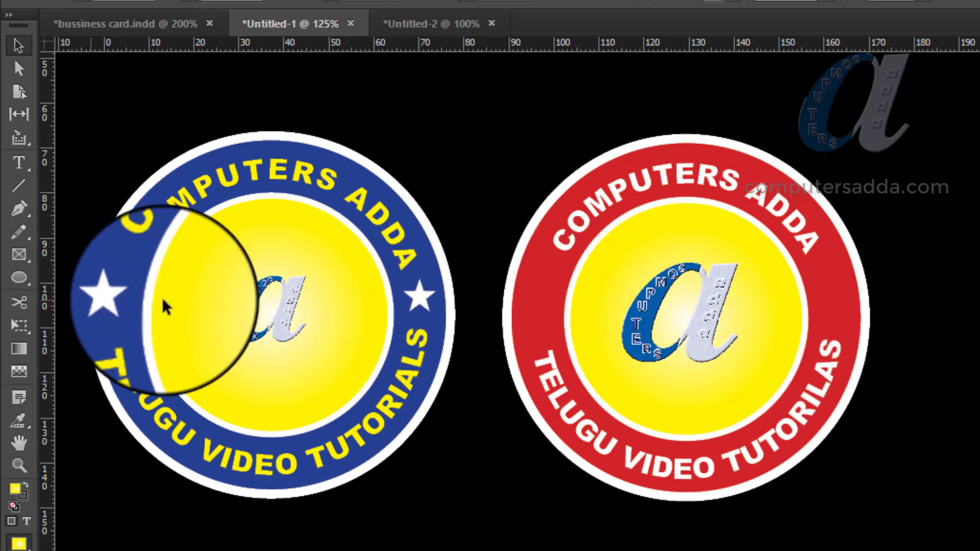
- Create a 35.278 mm five-sided polygon star with 50% inset beside the red badge and fill it with solid yellow
right_click(18, 277)
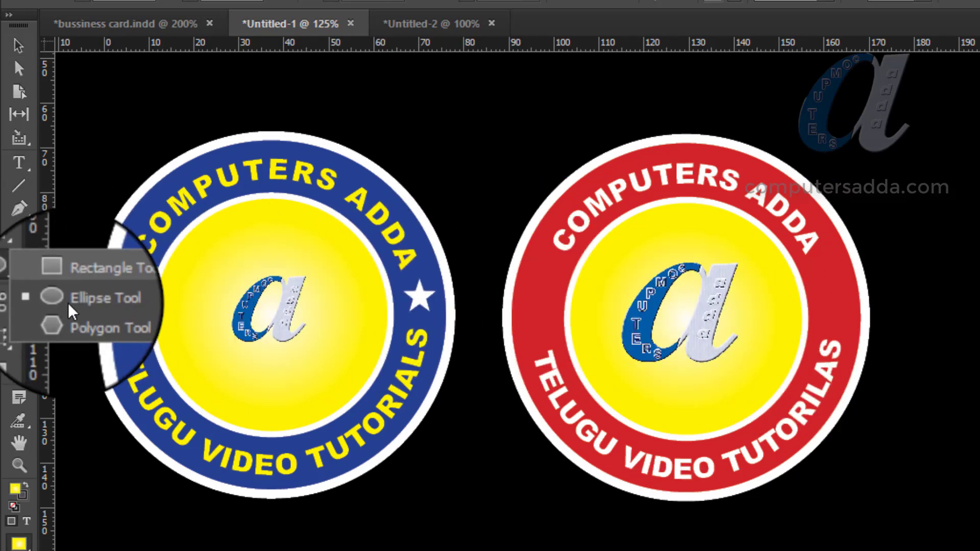
click(87, 322)
click(906, 251)
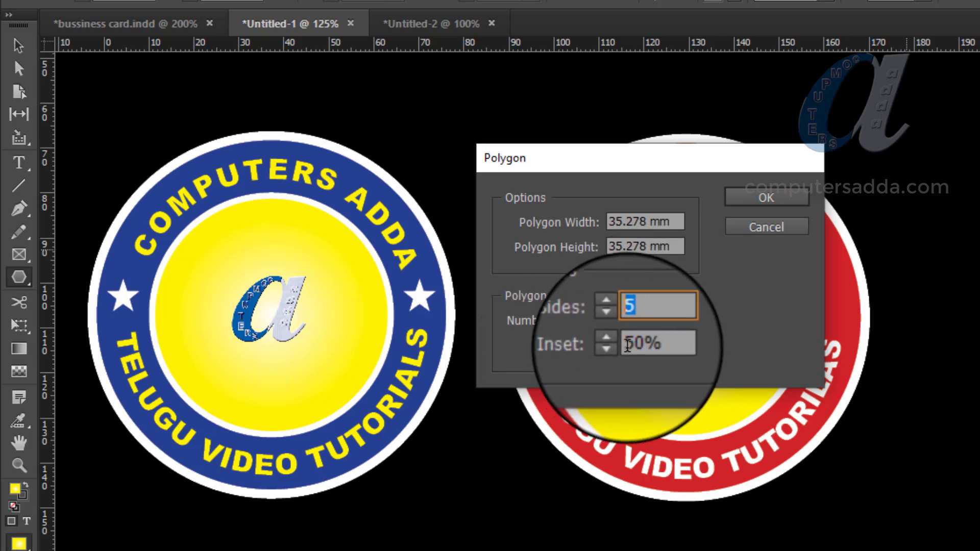
click(763, 199)
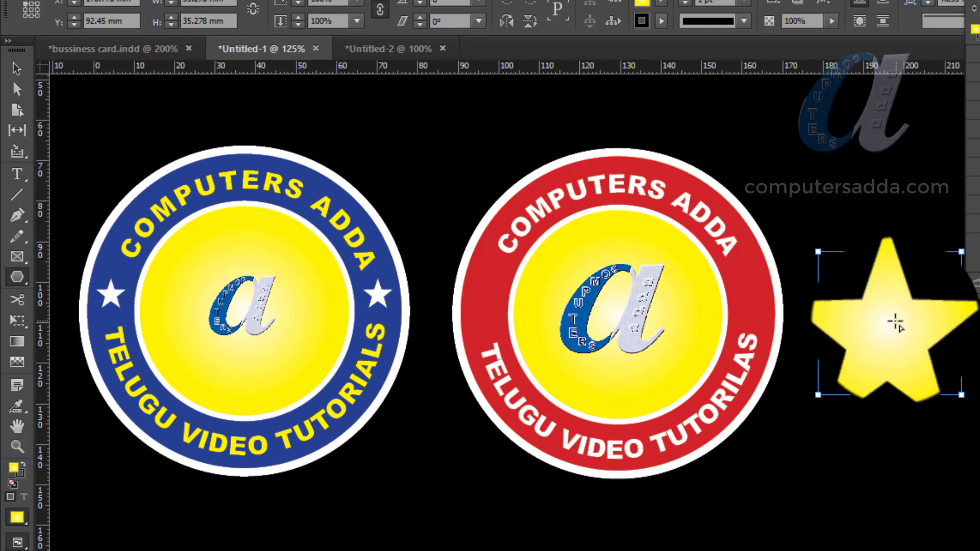
click(18, 69)
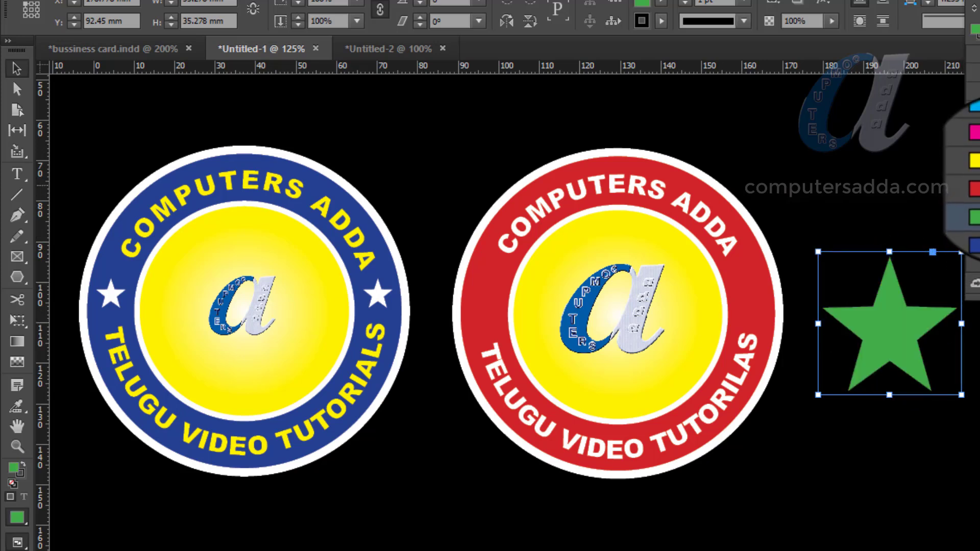
click(972, 167)
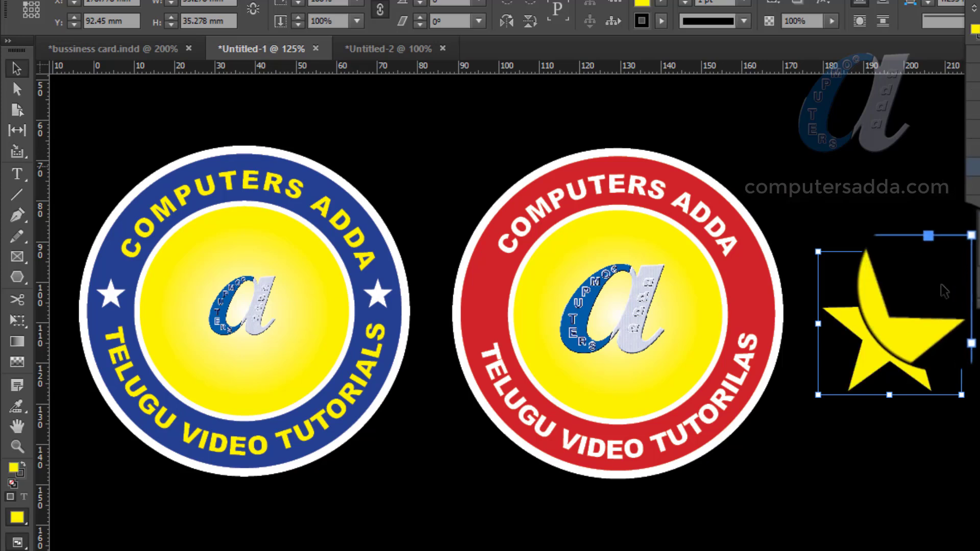
- Shrink the star to about 9.7 mm on the right side of the red ring and remove its stroke
drag(961, 251, 748, 281)
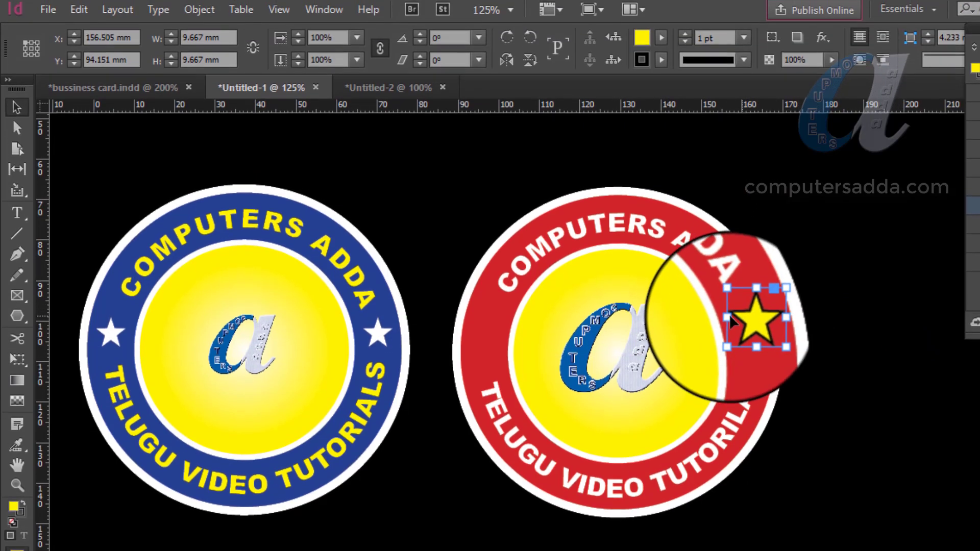
click(661, 64)
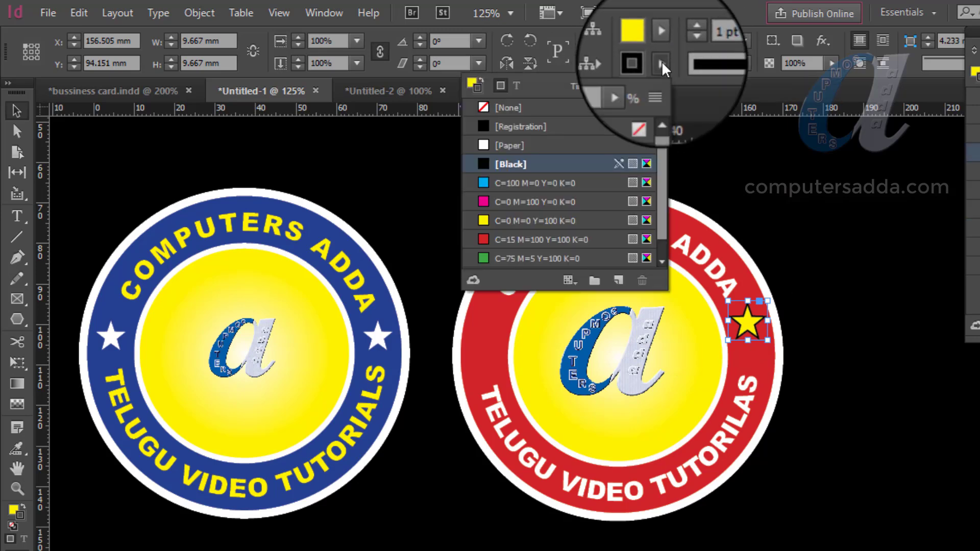
click(505, 107)
click(747, 325)
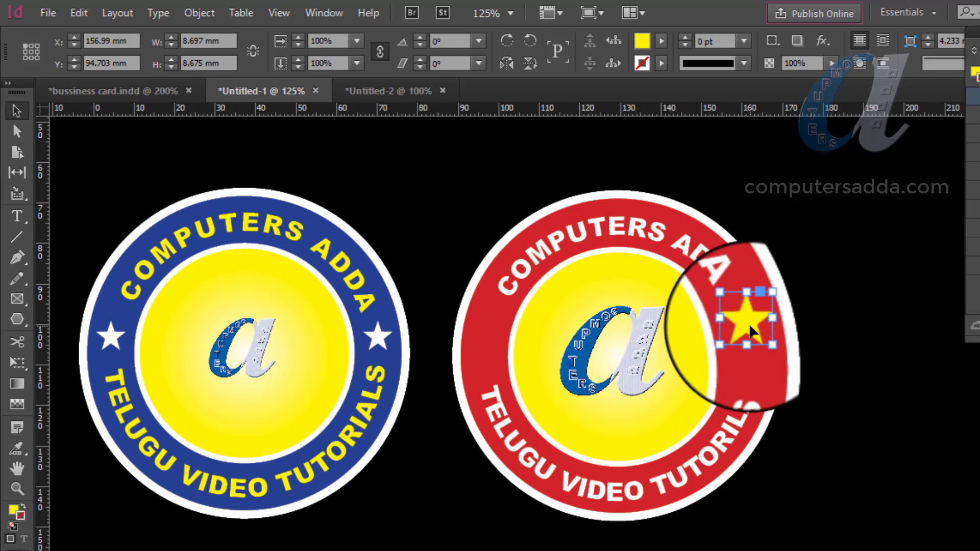
- Position the yellow star between the text ends on the right of the red ring and place a copy on the left
drag(746, 323, 751, 341)
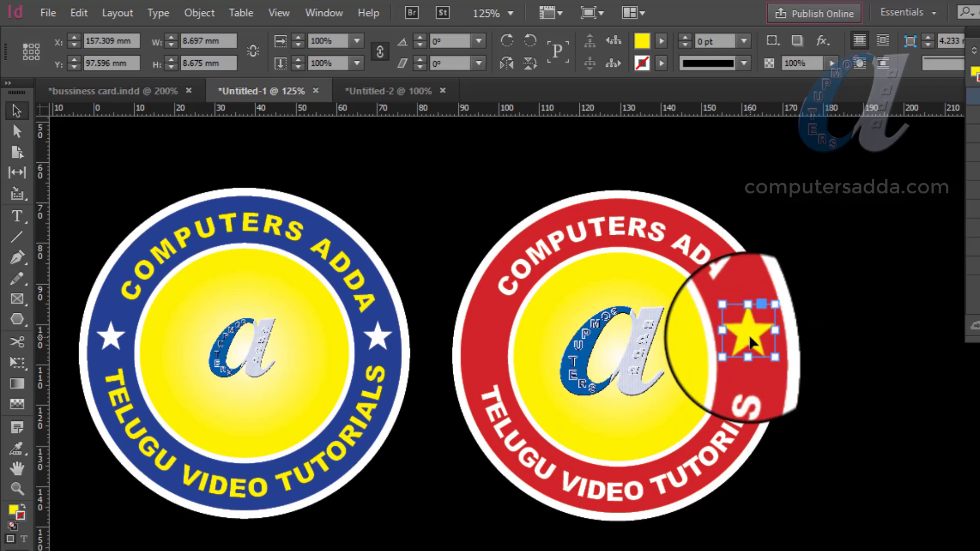
drag(751, 341, 487, 350)
drag(748, 346, 750, 348)
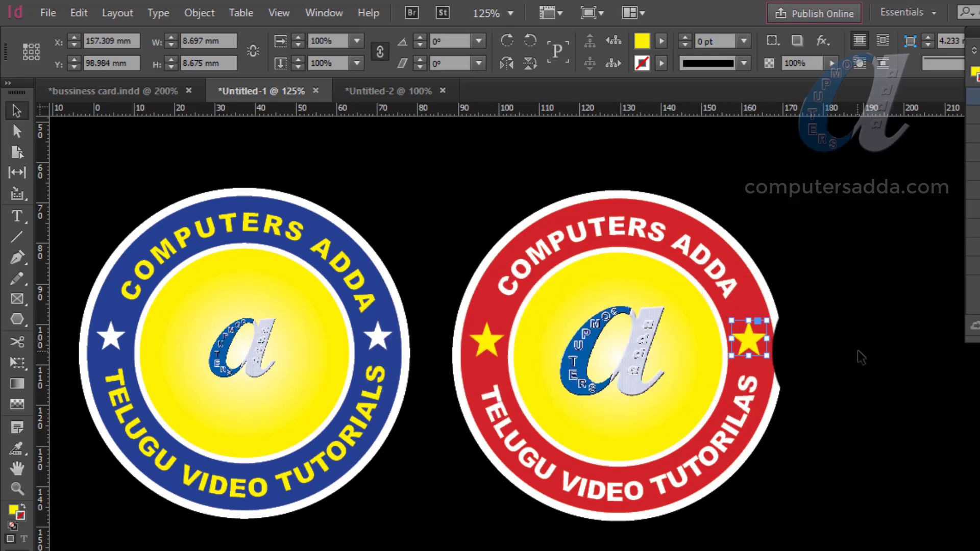
drag(753, 348, 758, 344)
click(838, 306)
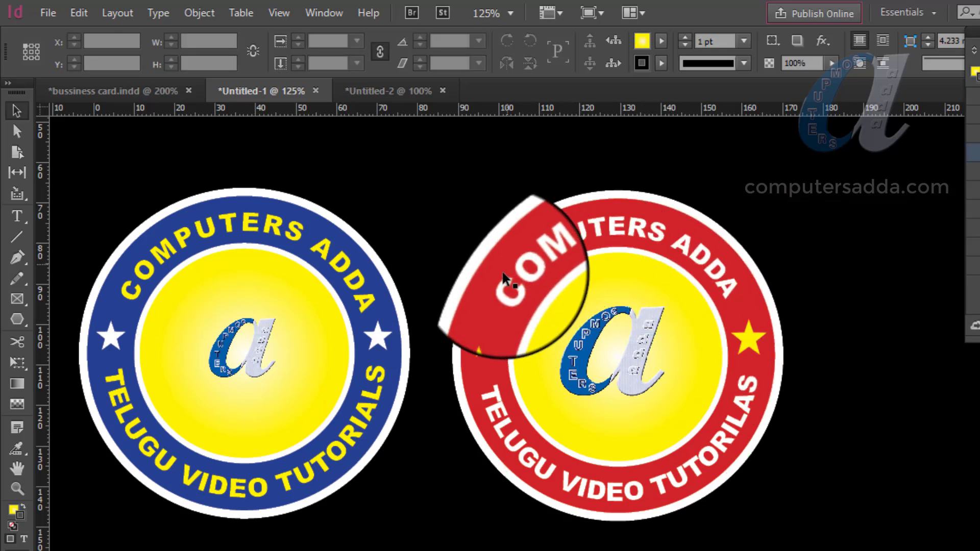
- Copy the Telugu line కంప్యూటర్స్ అడ్డా from Google Input Tools and paste it over the red badge's COMPUTERS ADDA text in InDesign
key(t)
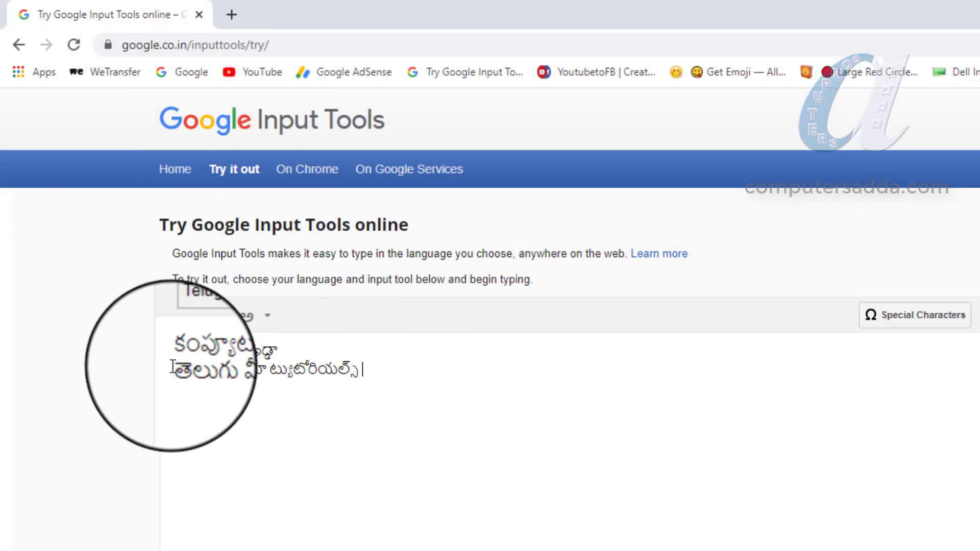
drag(286, 351, 149, 357)
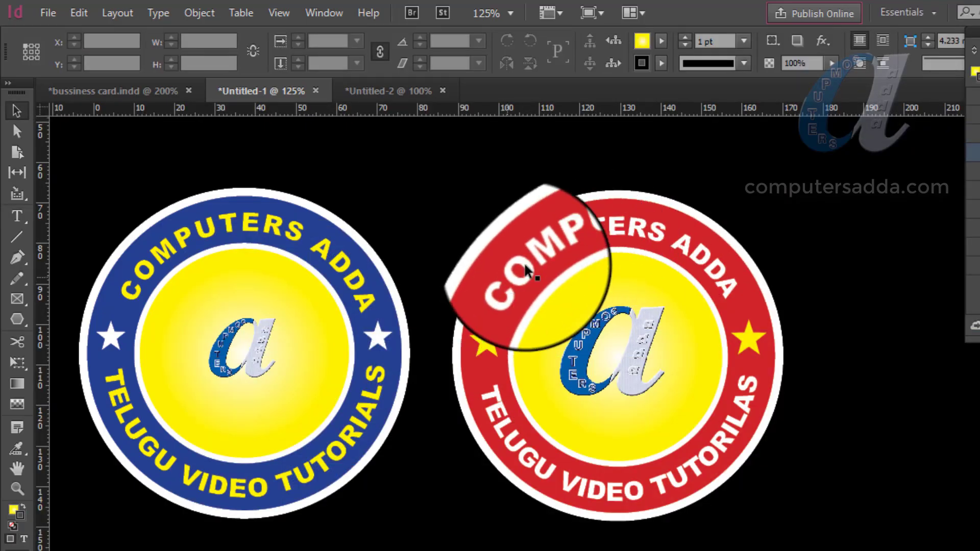
click(586, 235)
key(t)
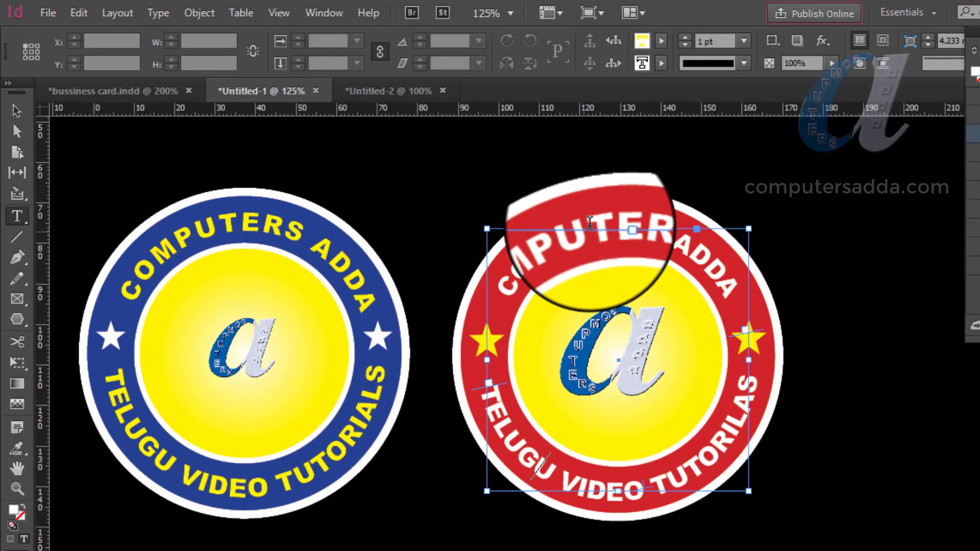
double_click(593, 222)
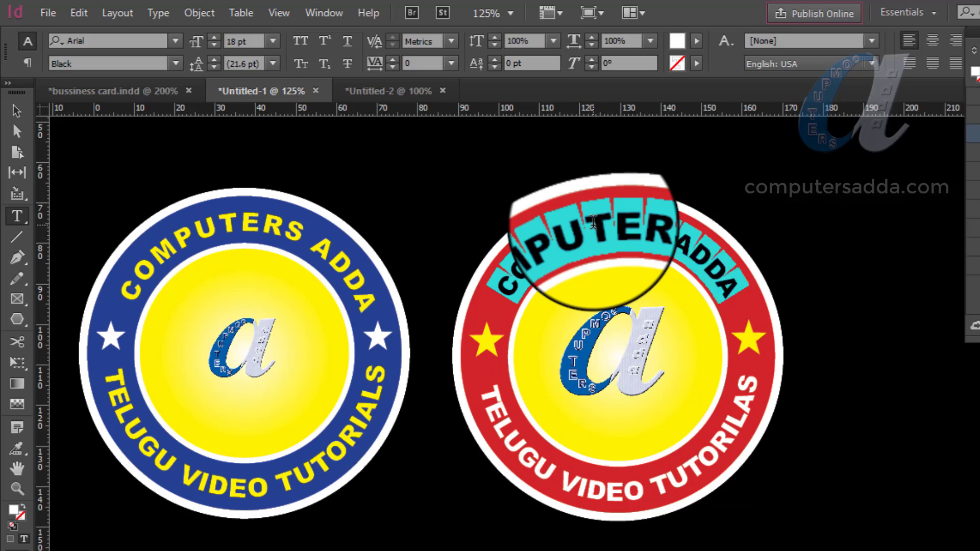
key(ctrl+v)
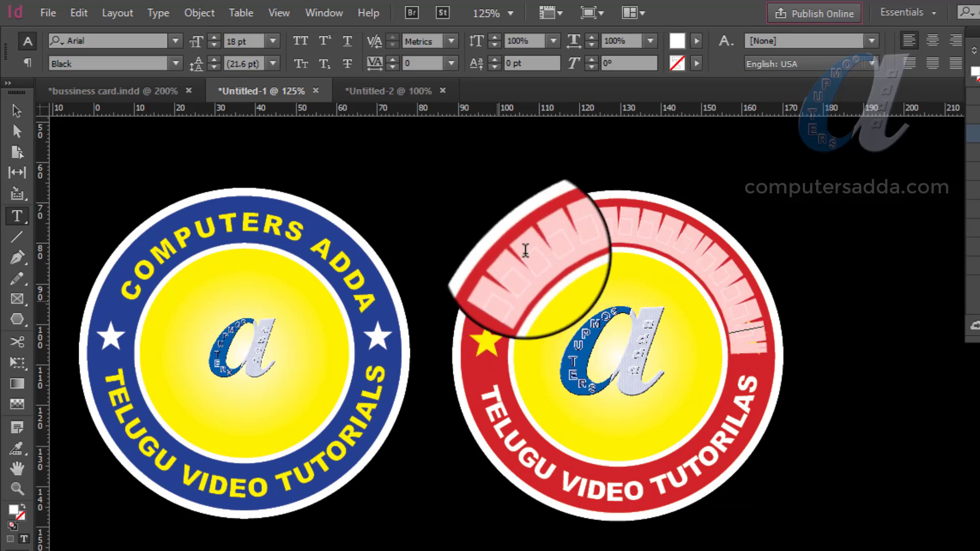
- Set the pasted upper Telugu text to the Ramabhadra font at 24 pt
click(105, 40)
text(RAM)
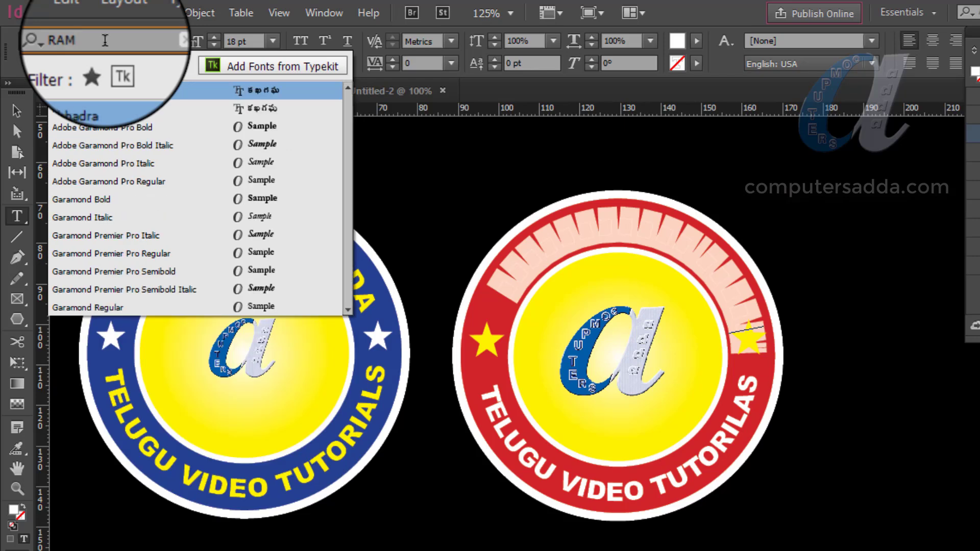
click(198, 91)
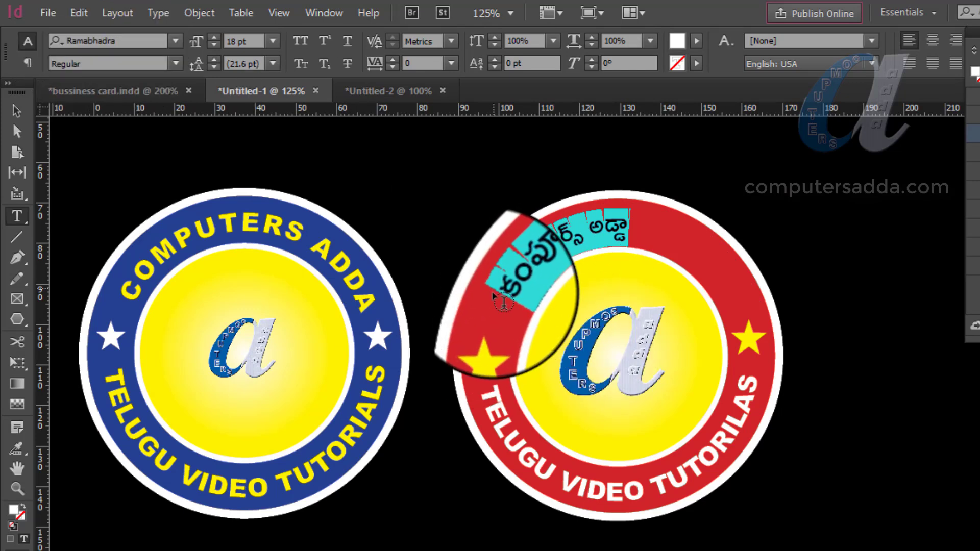
click(273, 40)
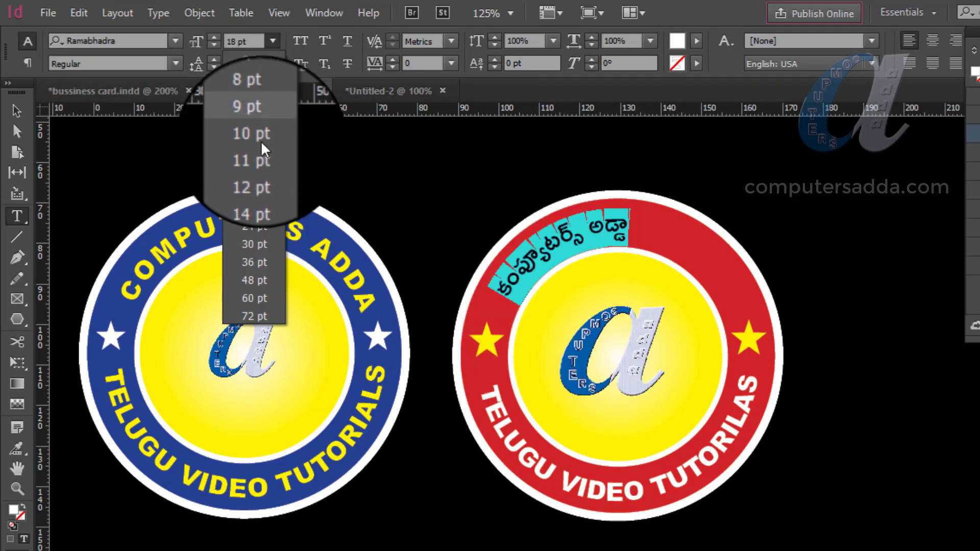
click(255, 226)
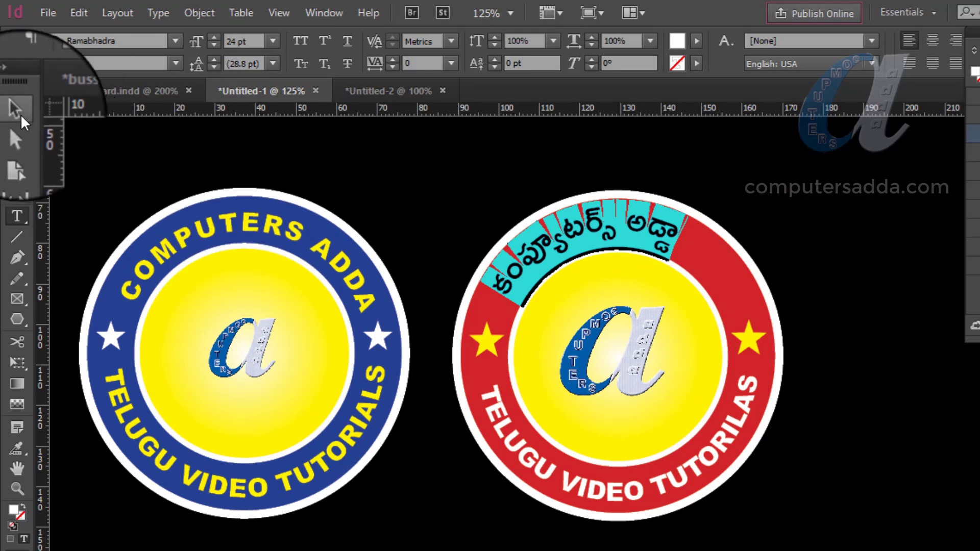
- Slide the upper Telugu text's start bracket along the circle until the text is centred over the ring
click(19, 111)
click(543, 275)
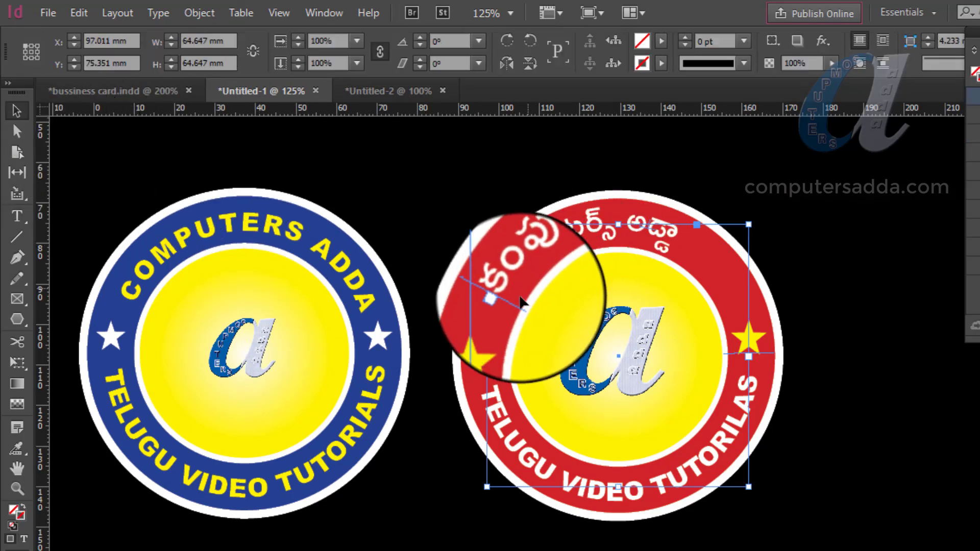
drag(509, 296, 531, 264)
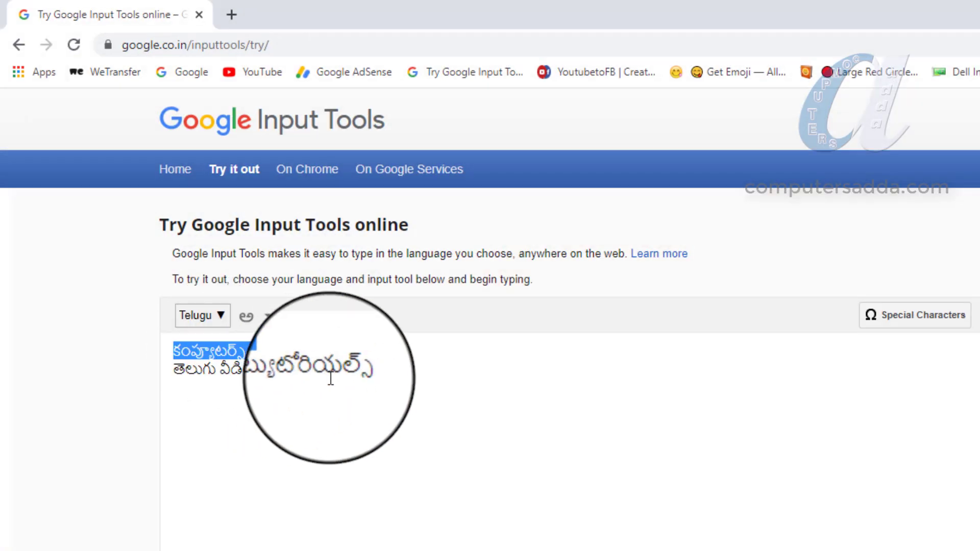
- Copy the second Telugu line from Google Input Tools and paste it over the red badge's TELUGU VIDEO TUTORILAS text in InDesign
click(383, 377)
drag(383, 377, 138, 384)
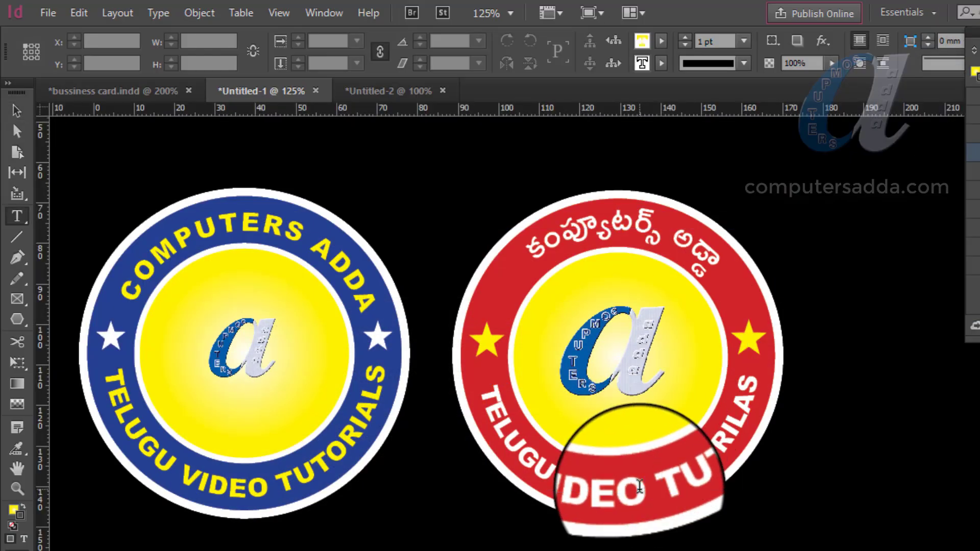
key(ctrl+a)
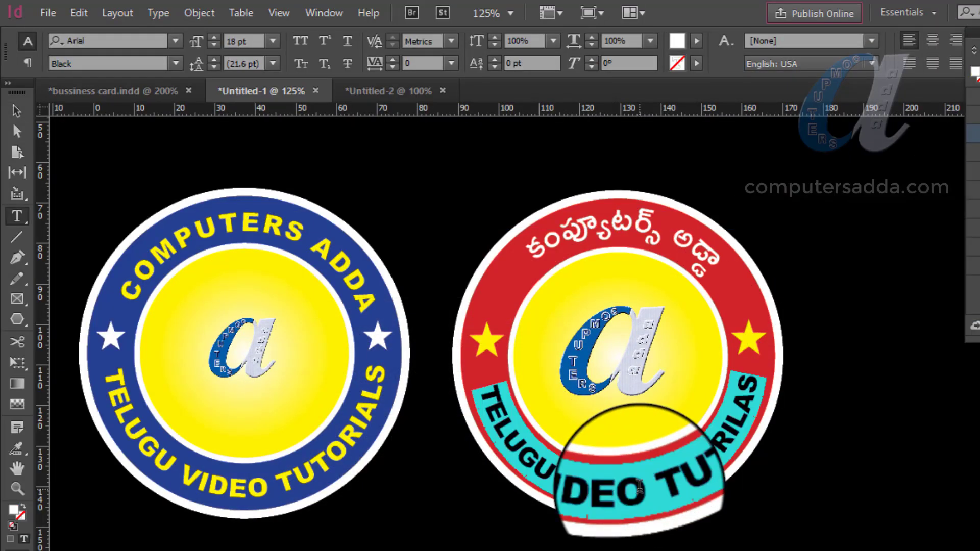
key(ctrl+v)
- Search the fonts for RAM to apply Ramabhadra to the pasted lower Telugu text
double_click(89, 40)
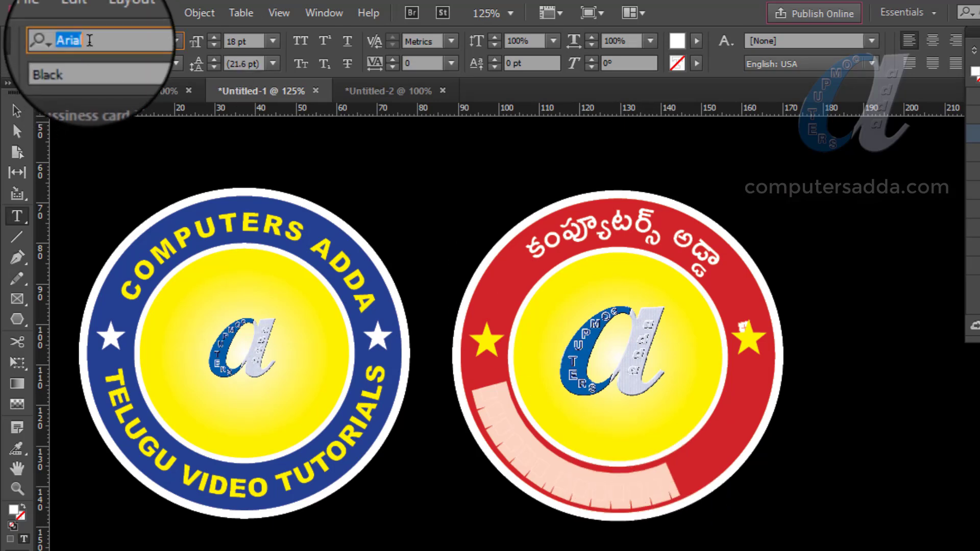
text(RAM)
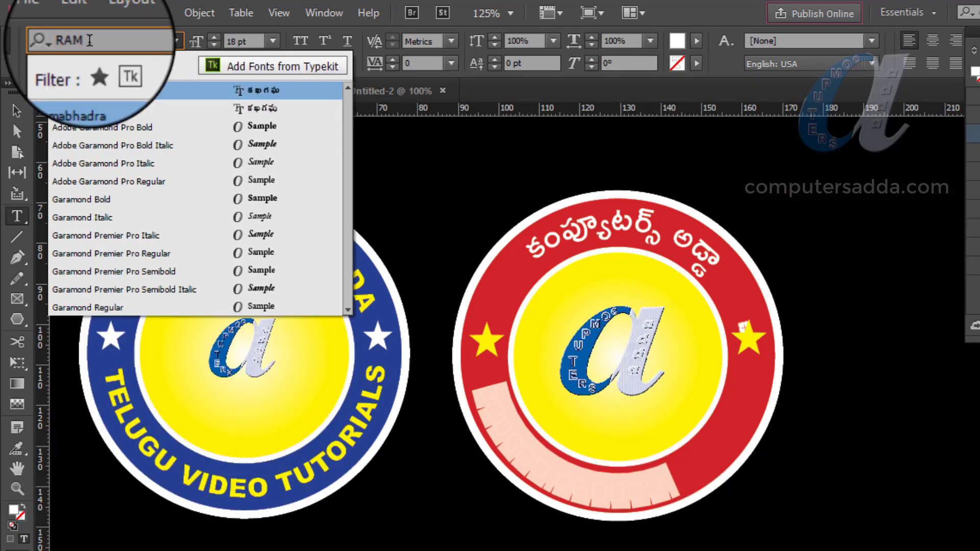